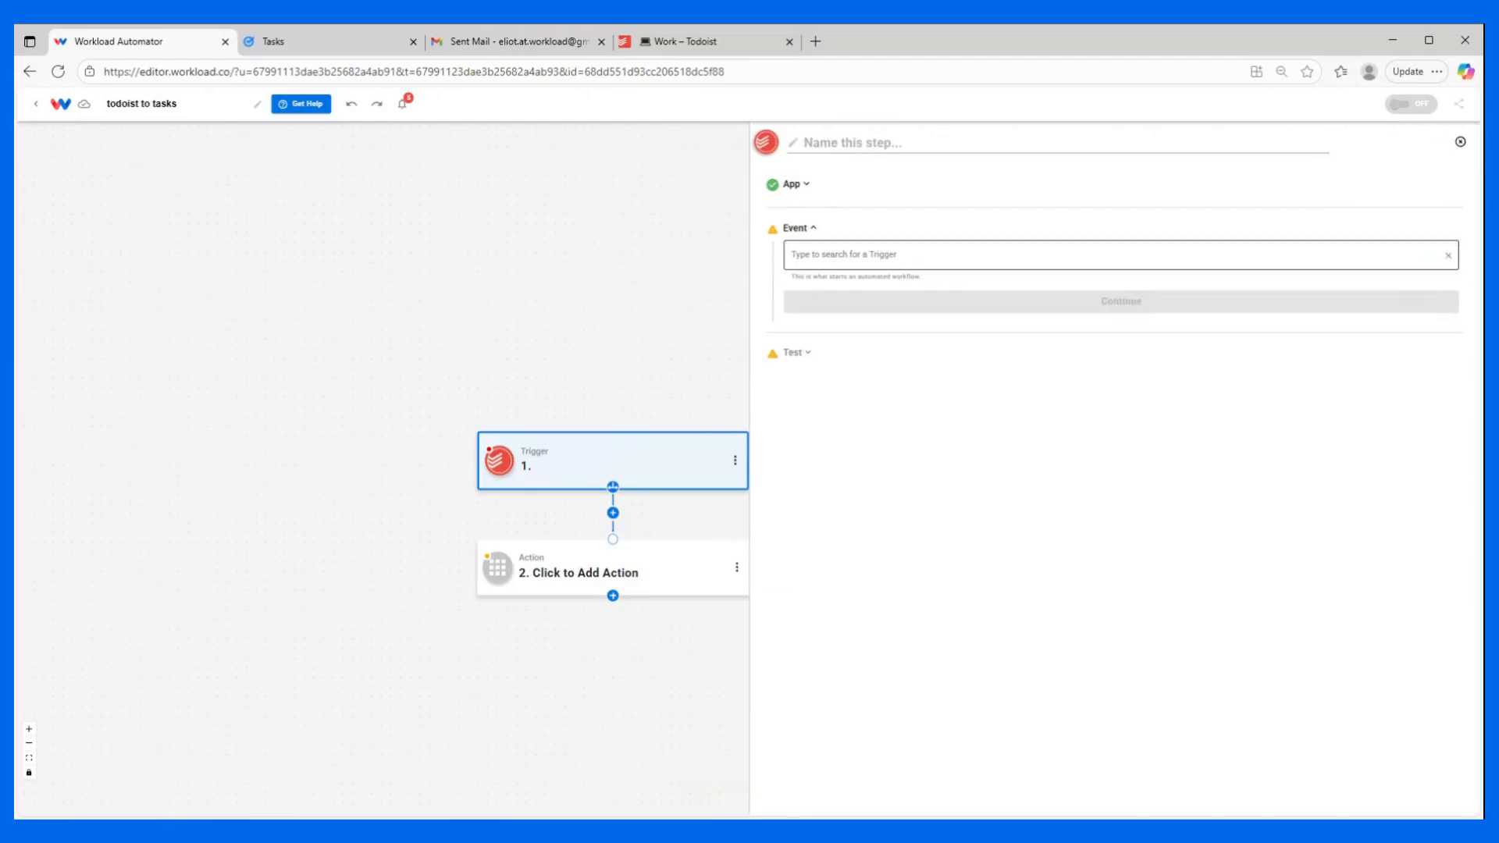
- Set the Todoist trigger's event to New Task Created and accept the connected Todoist account
click(852, 256)
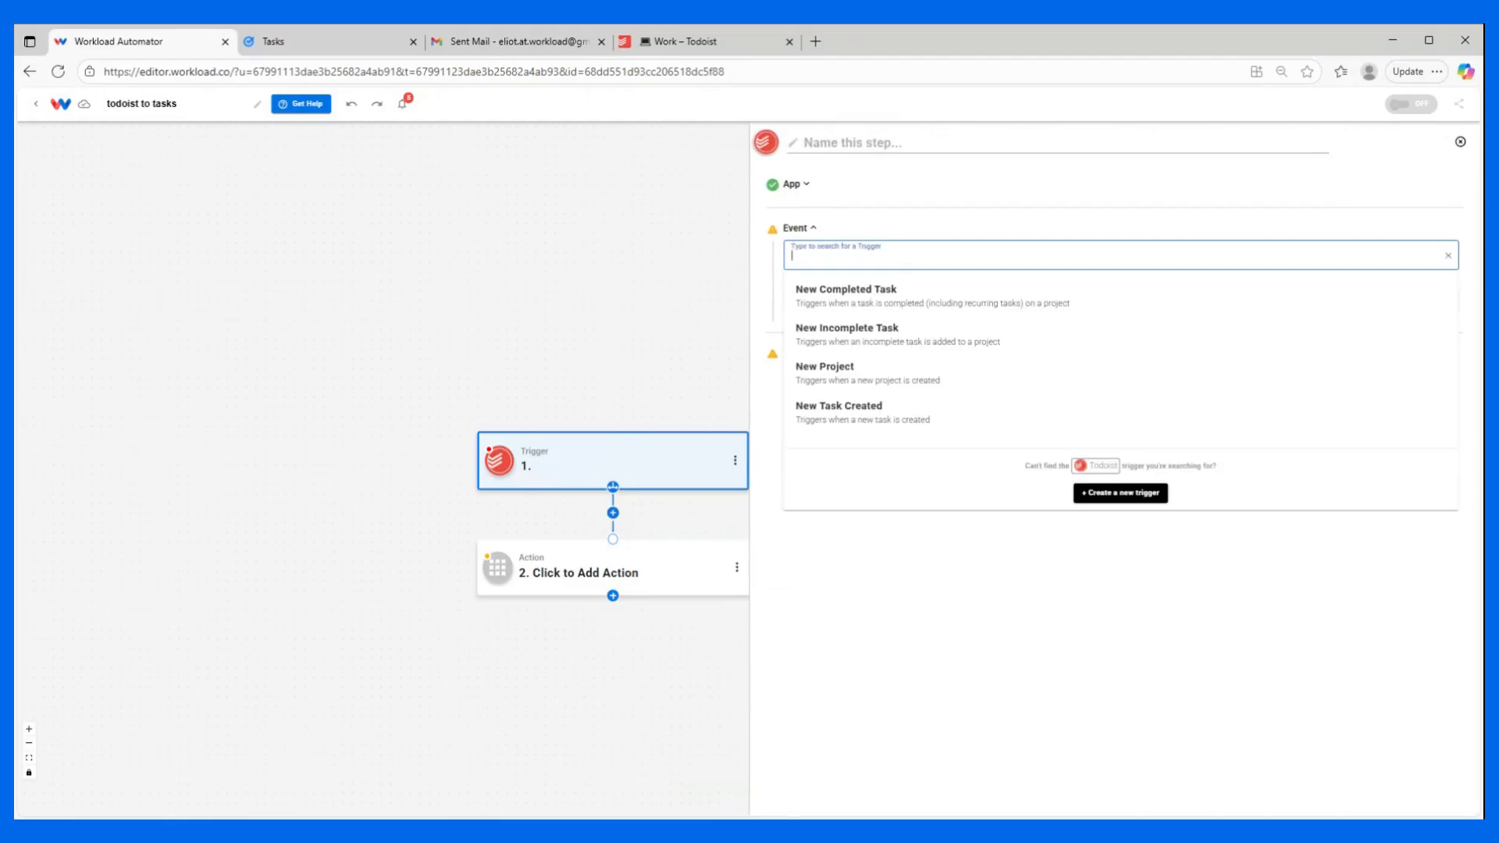
click(880, 412)
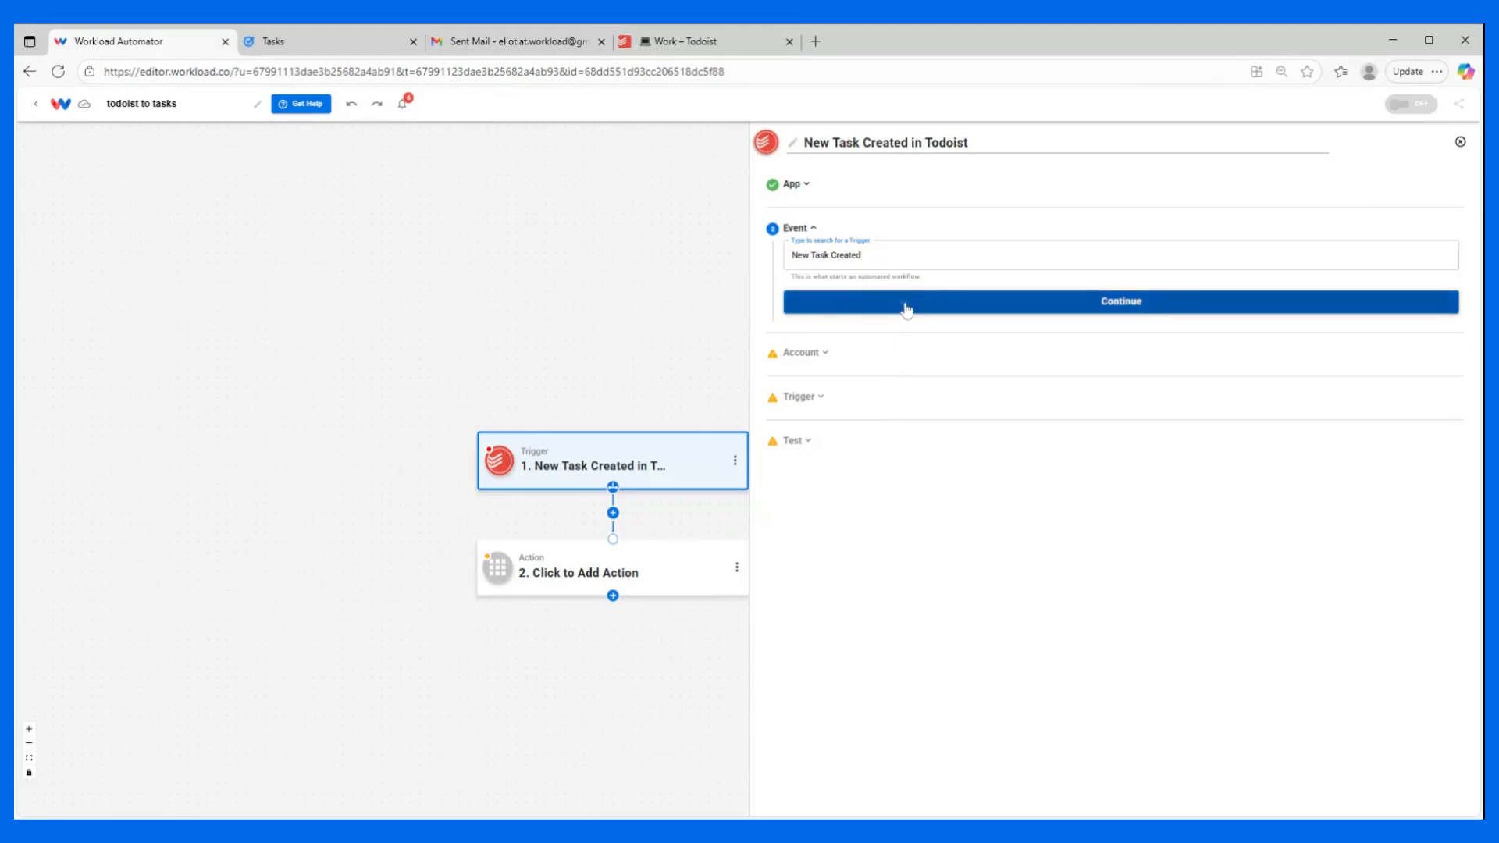
click(903, 305)
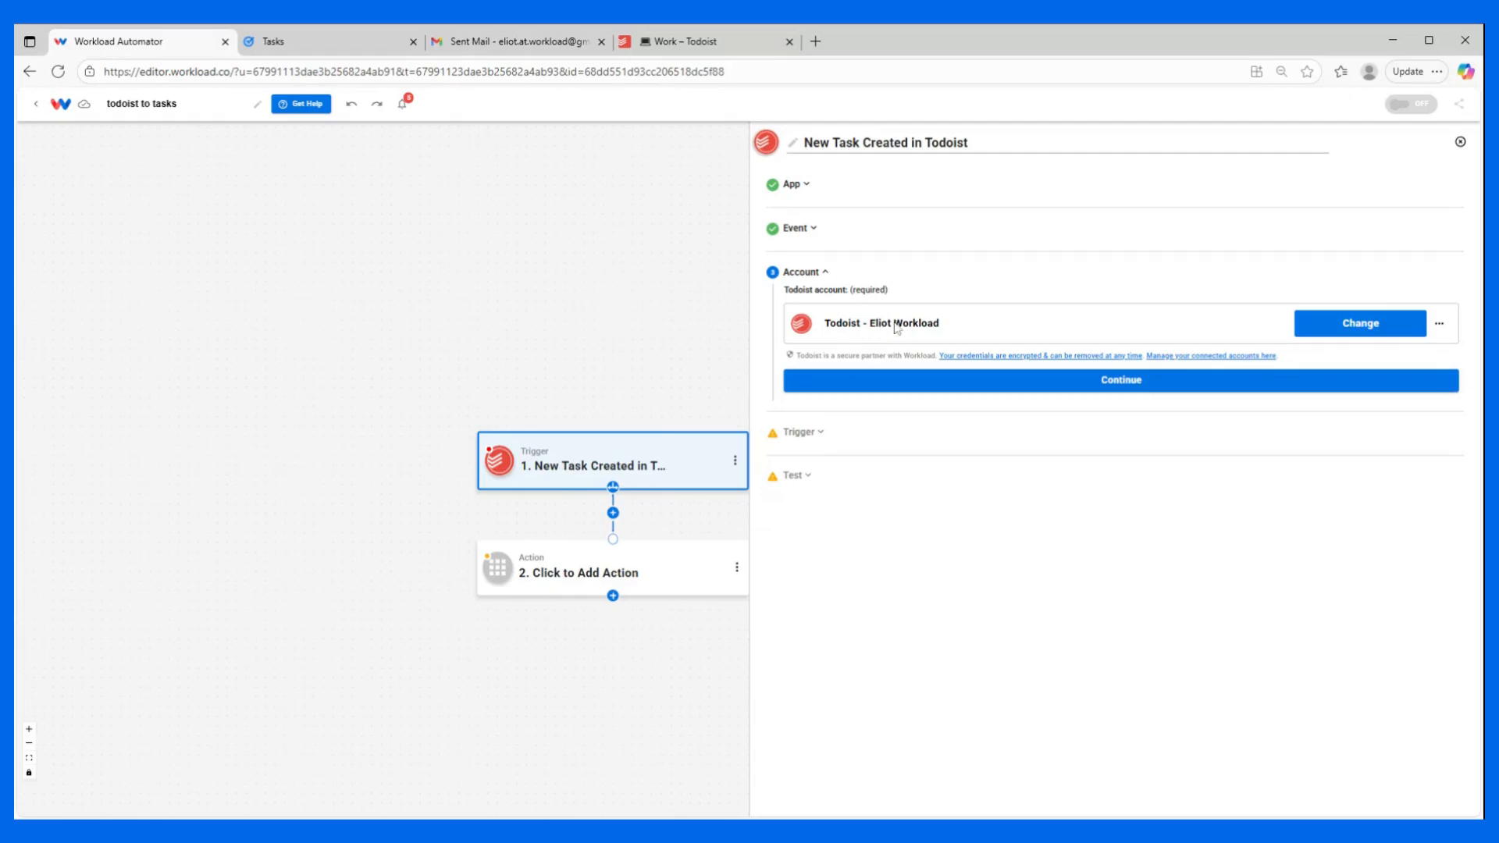
click(1121, 382)
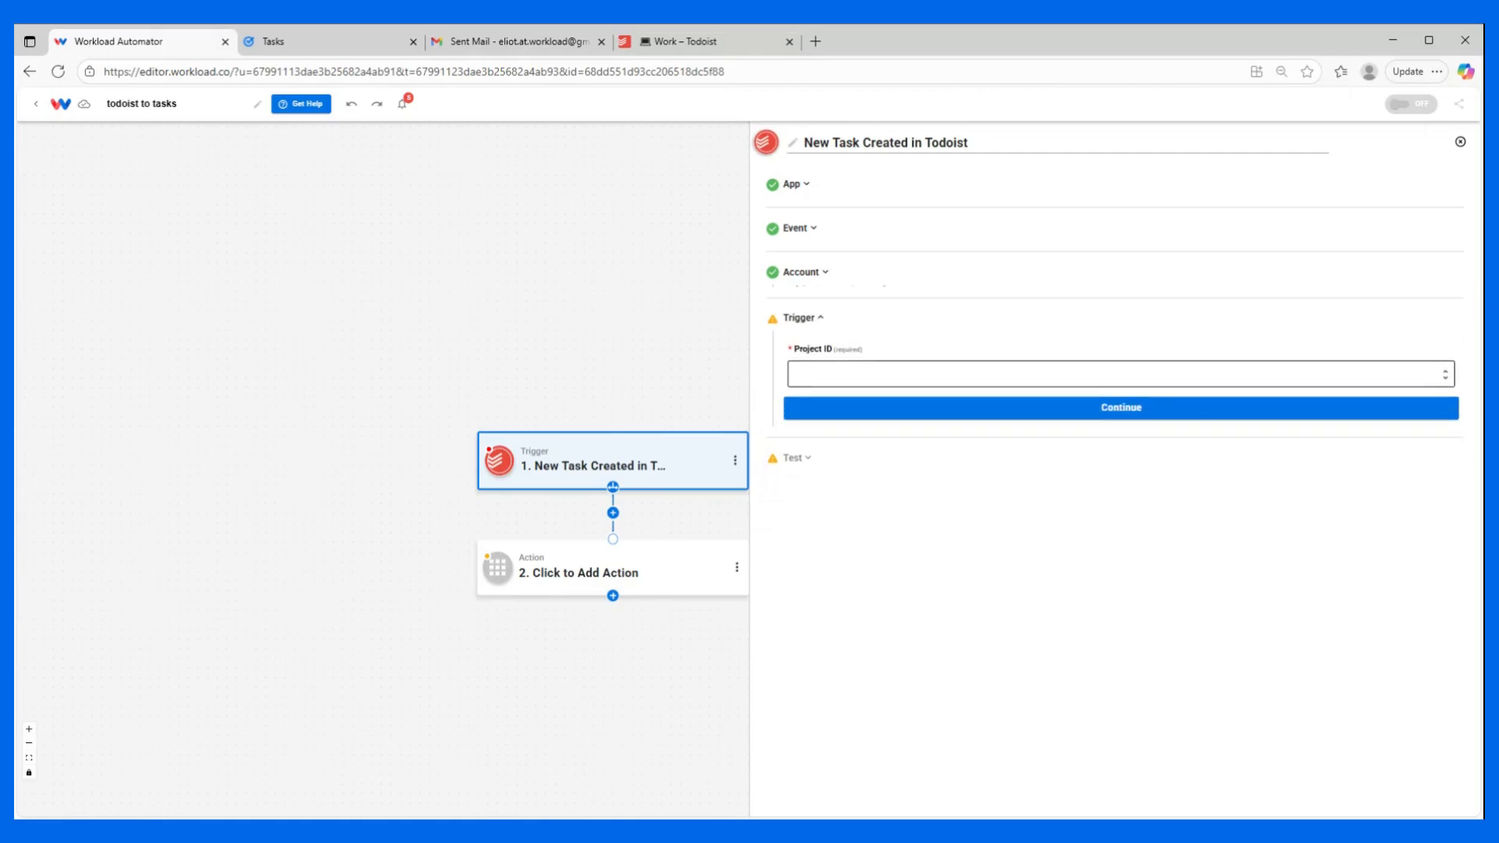
- Choose the Work project as the trigger's Project ID and continue to testing
click(1121, 371)
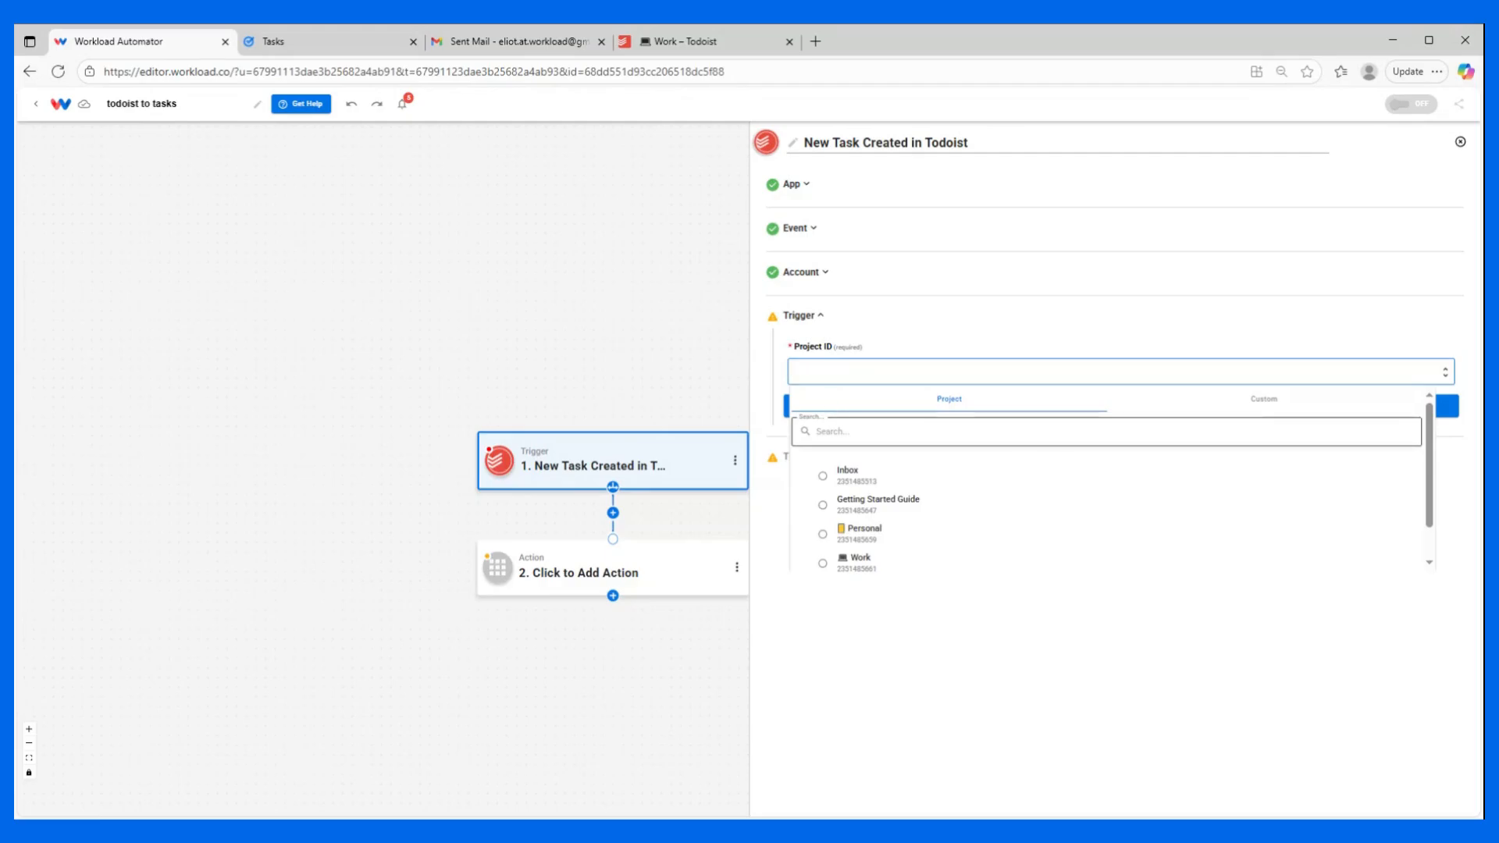
click(851, 570)
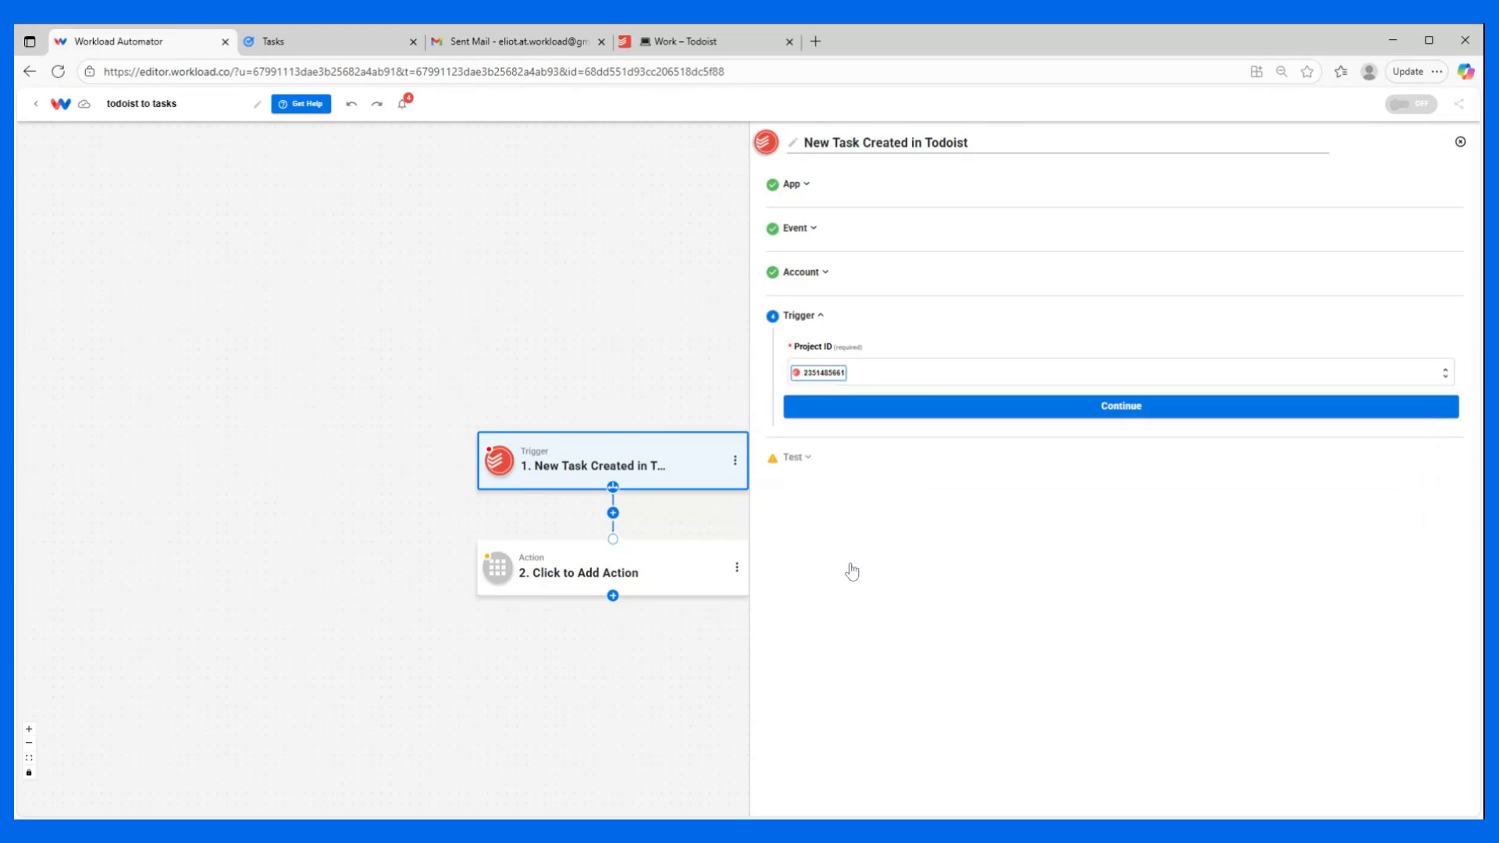
click(938, 411)
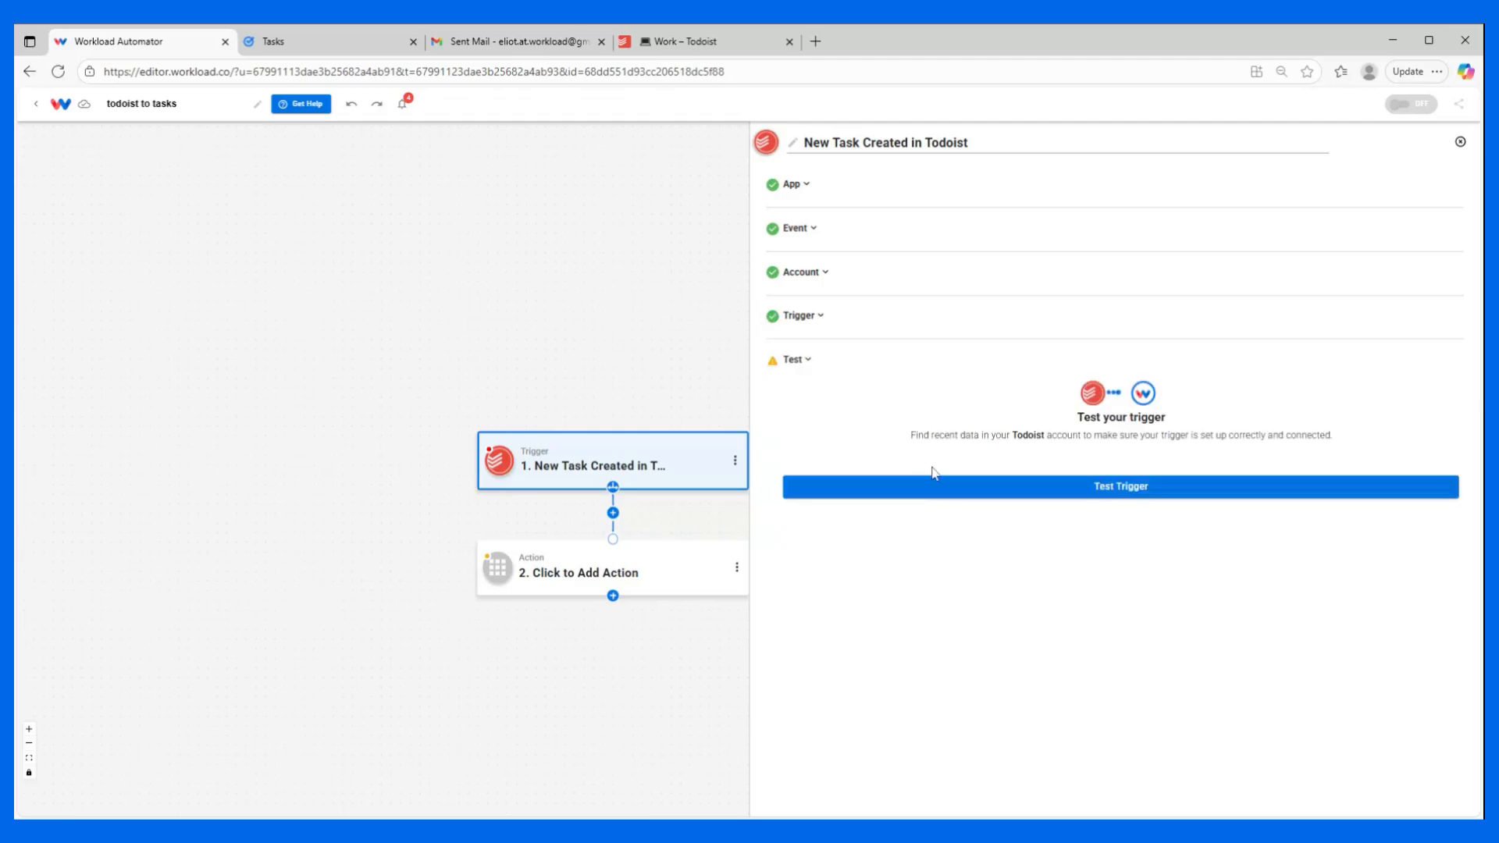
- Test the Todoist trigger, review the returned task data, and continue to the action step
click(948, 493)
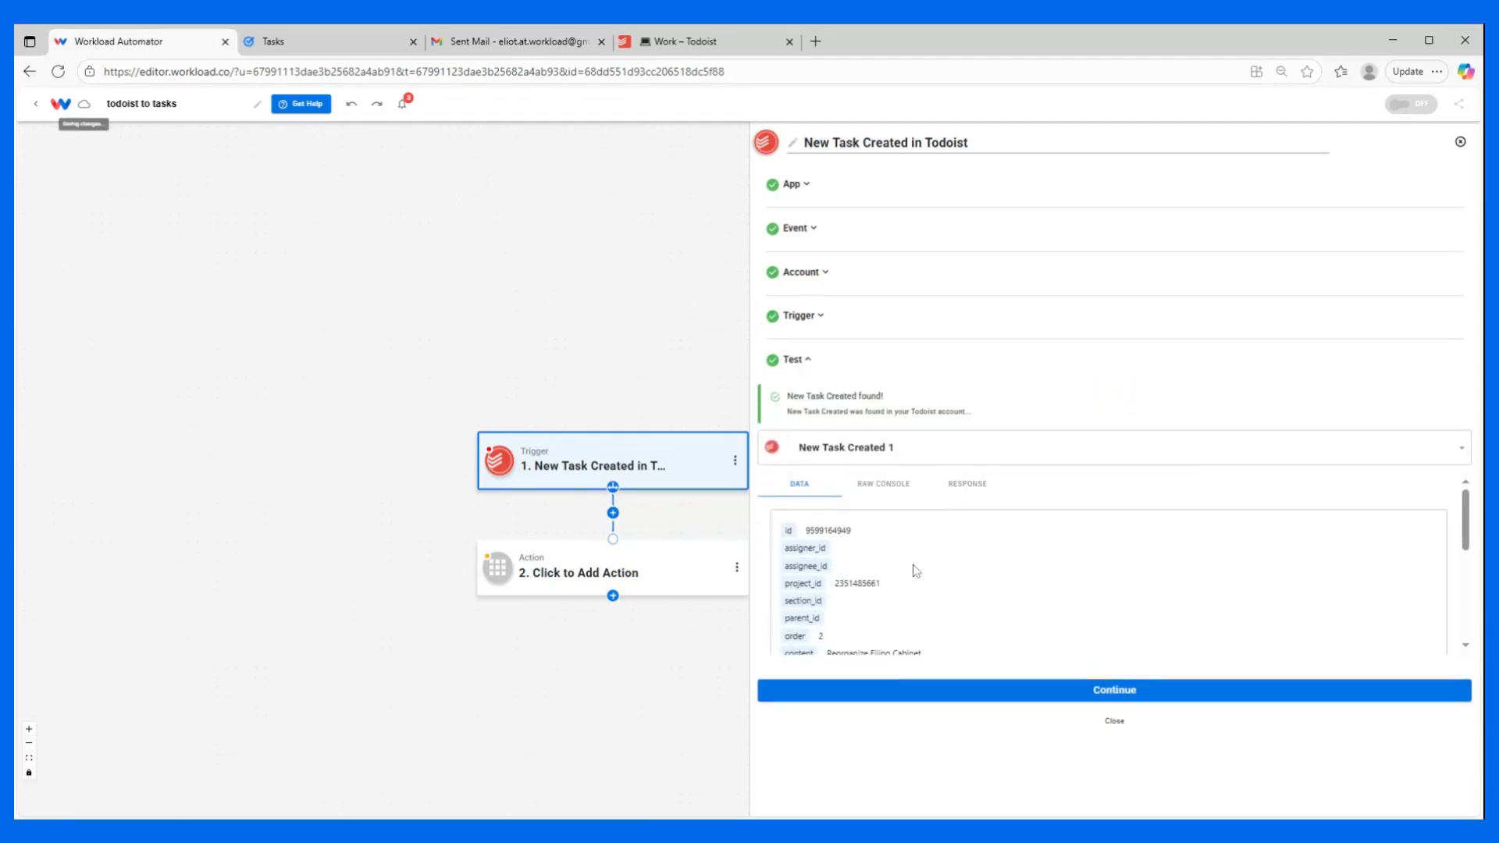
scroll(915, 568, down, 3)
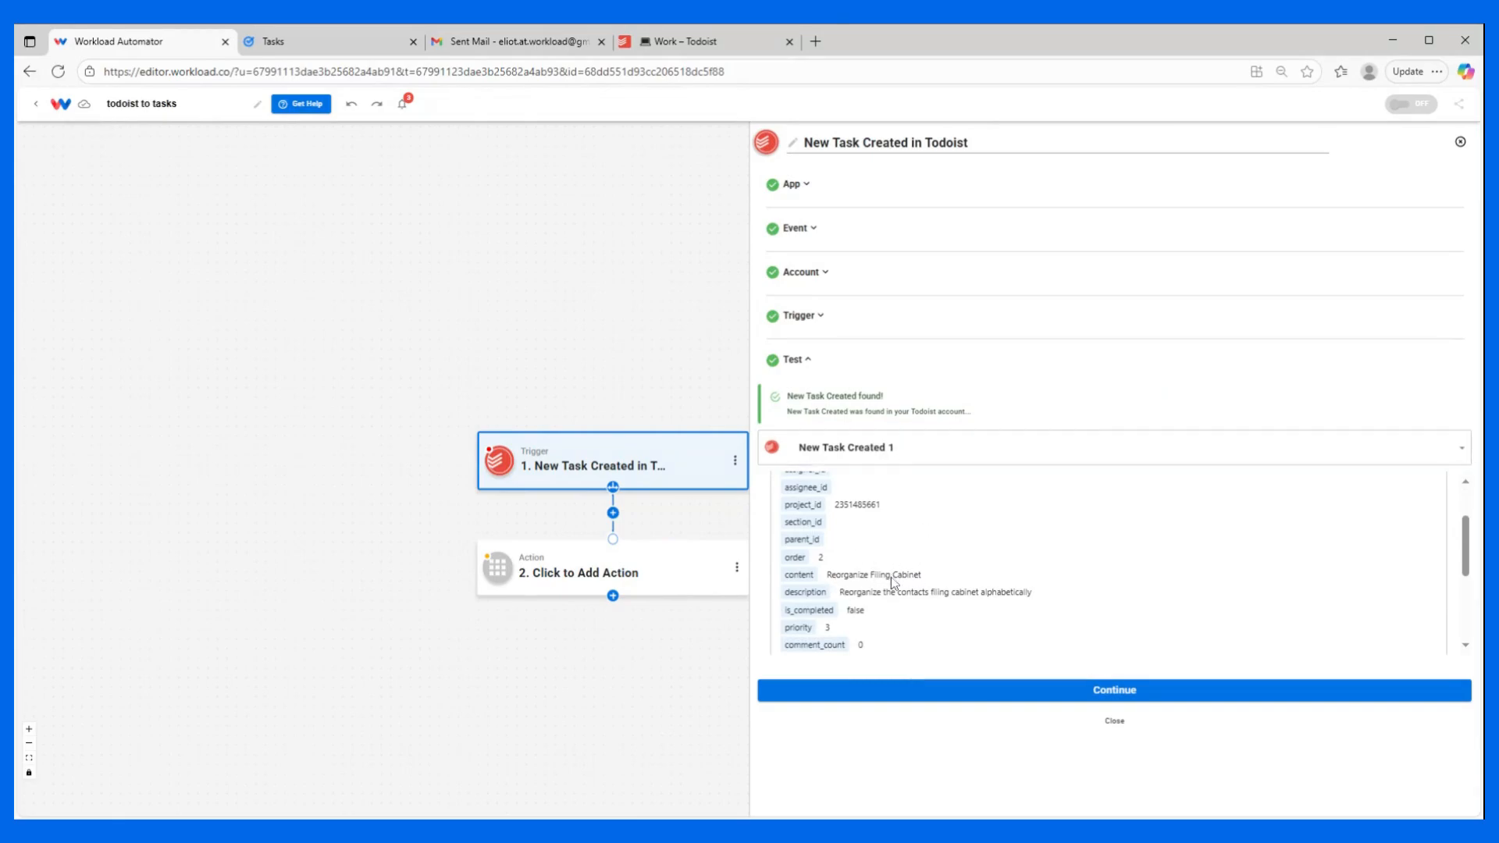
scroll(933, 593, down, 5)
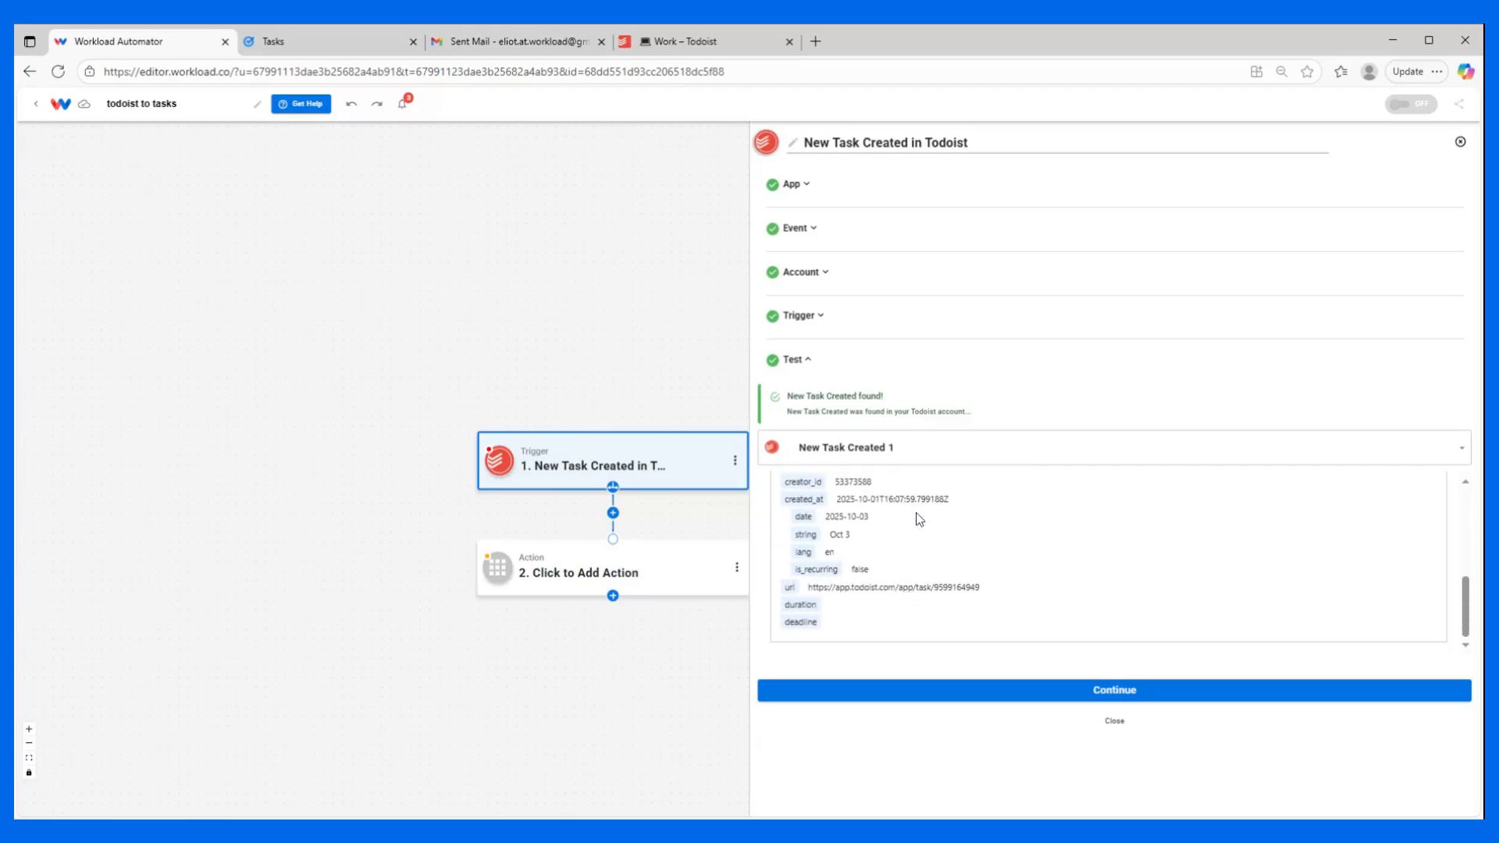
click(1019, 691)
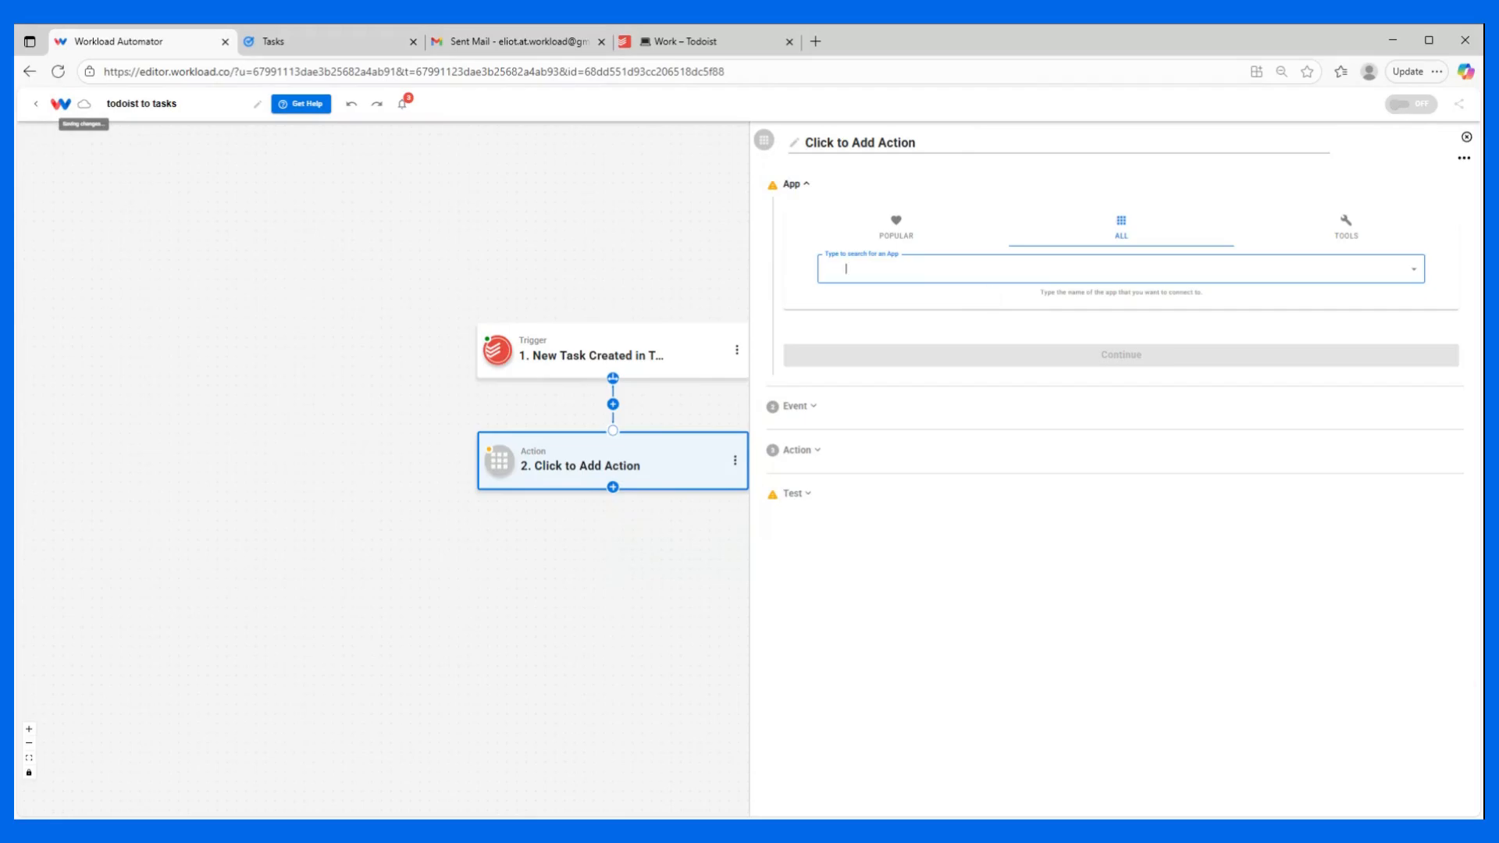
- Set the action to Create Task in Google Tasks and accept the connected Google Tasks account
text(task)
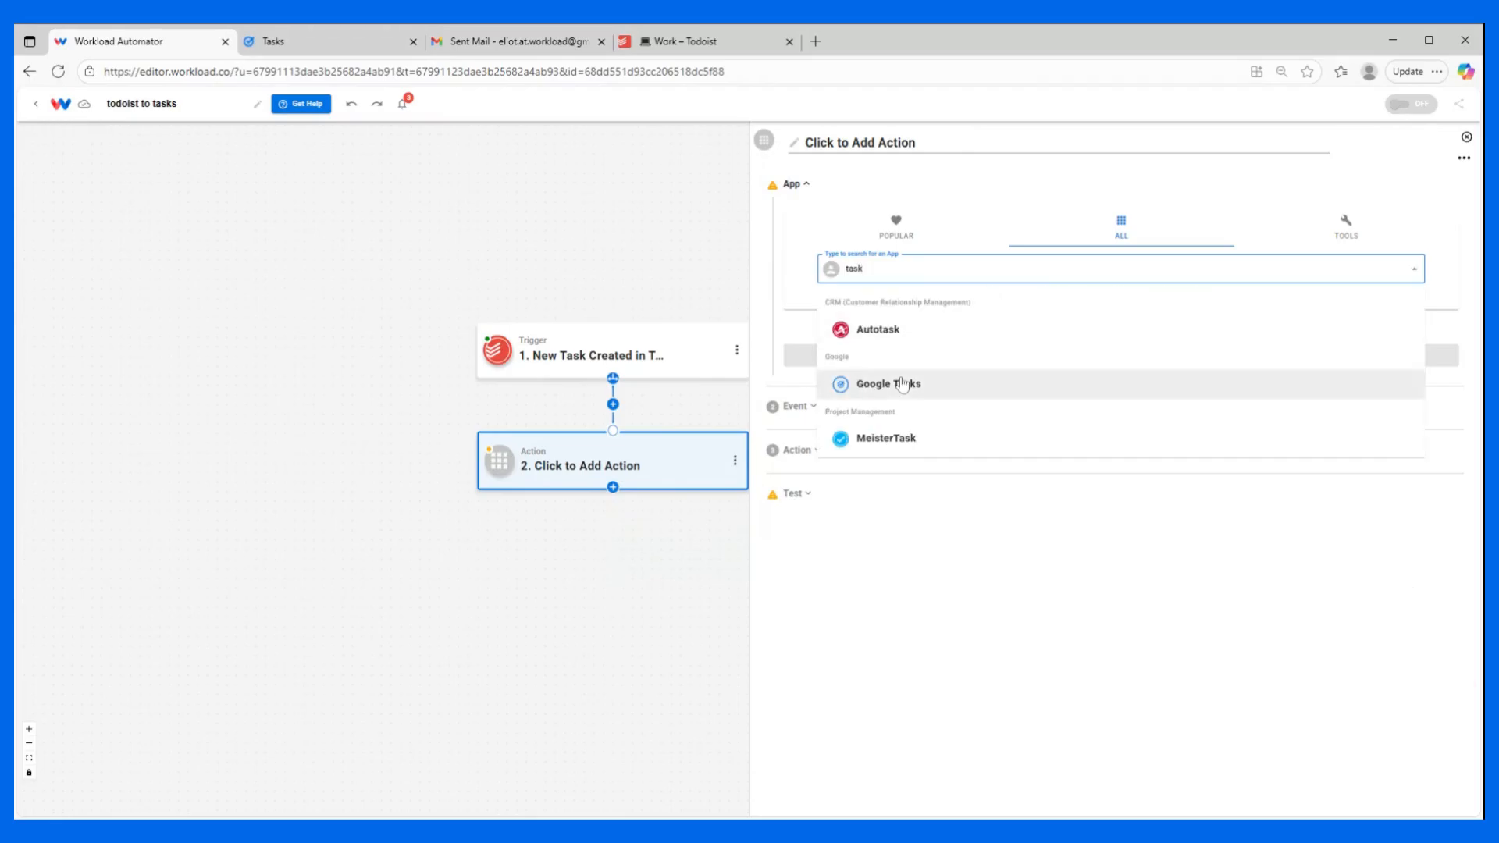
click(903, 384)
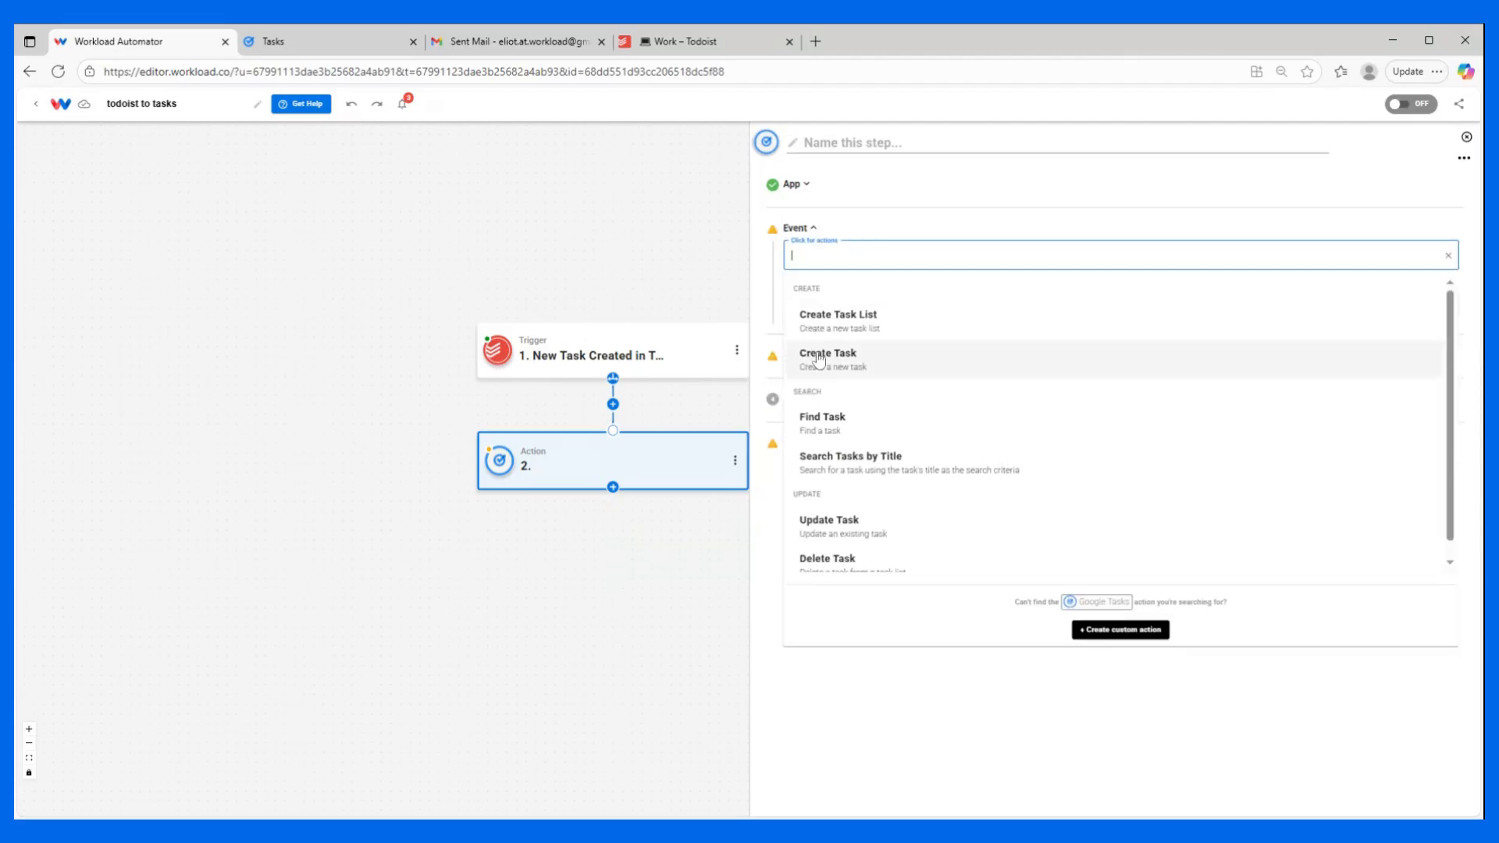
click(818, 359)
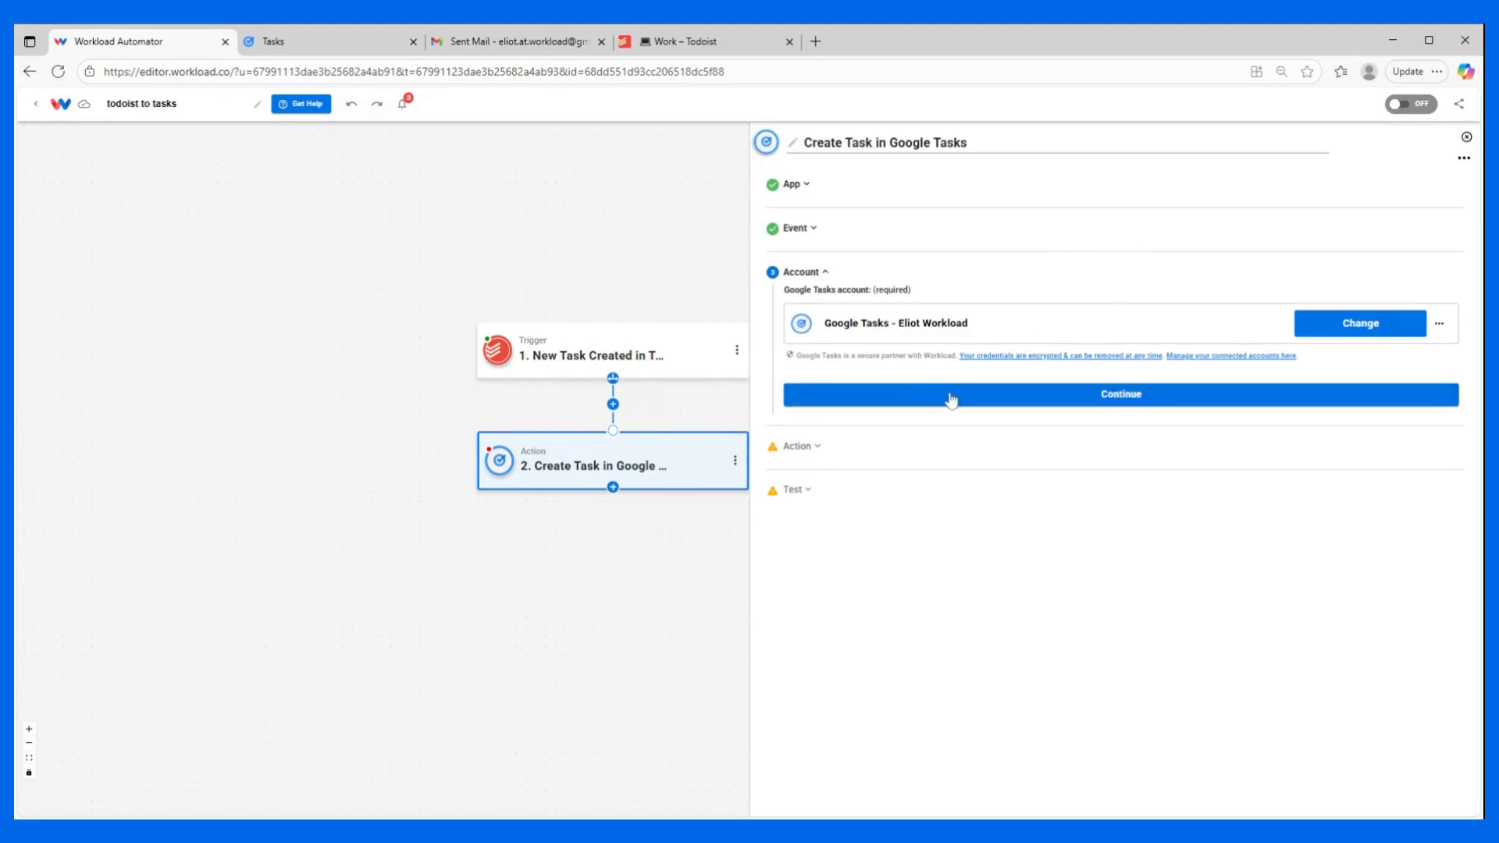
click(958, 408)
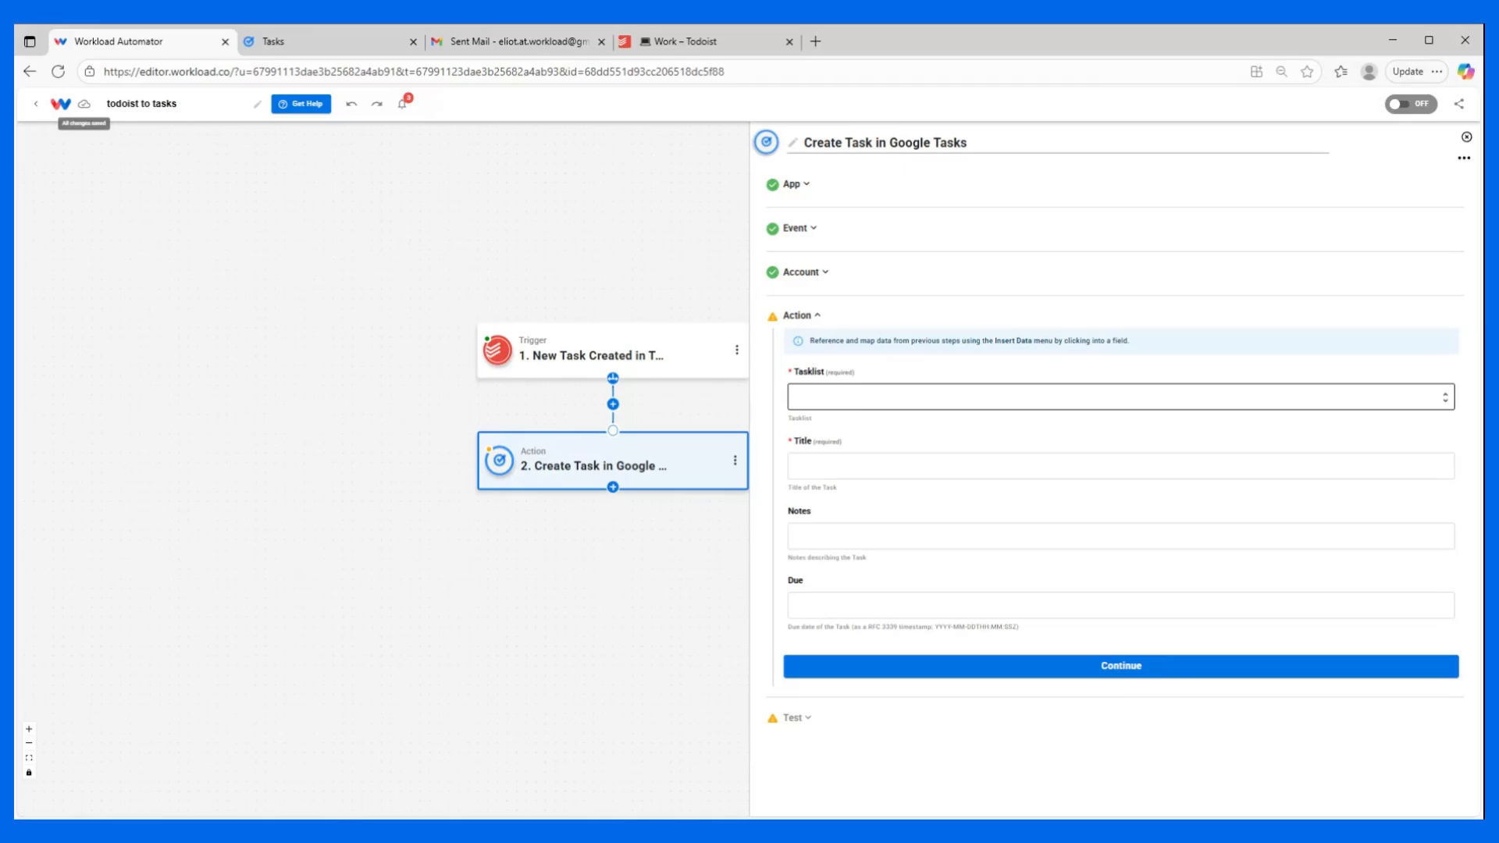
- Set the Tasklist to My Tasks and map the Title to the Todoist trigger's content value
click(958, 397)
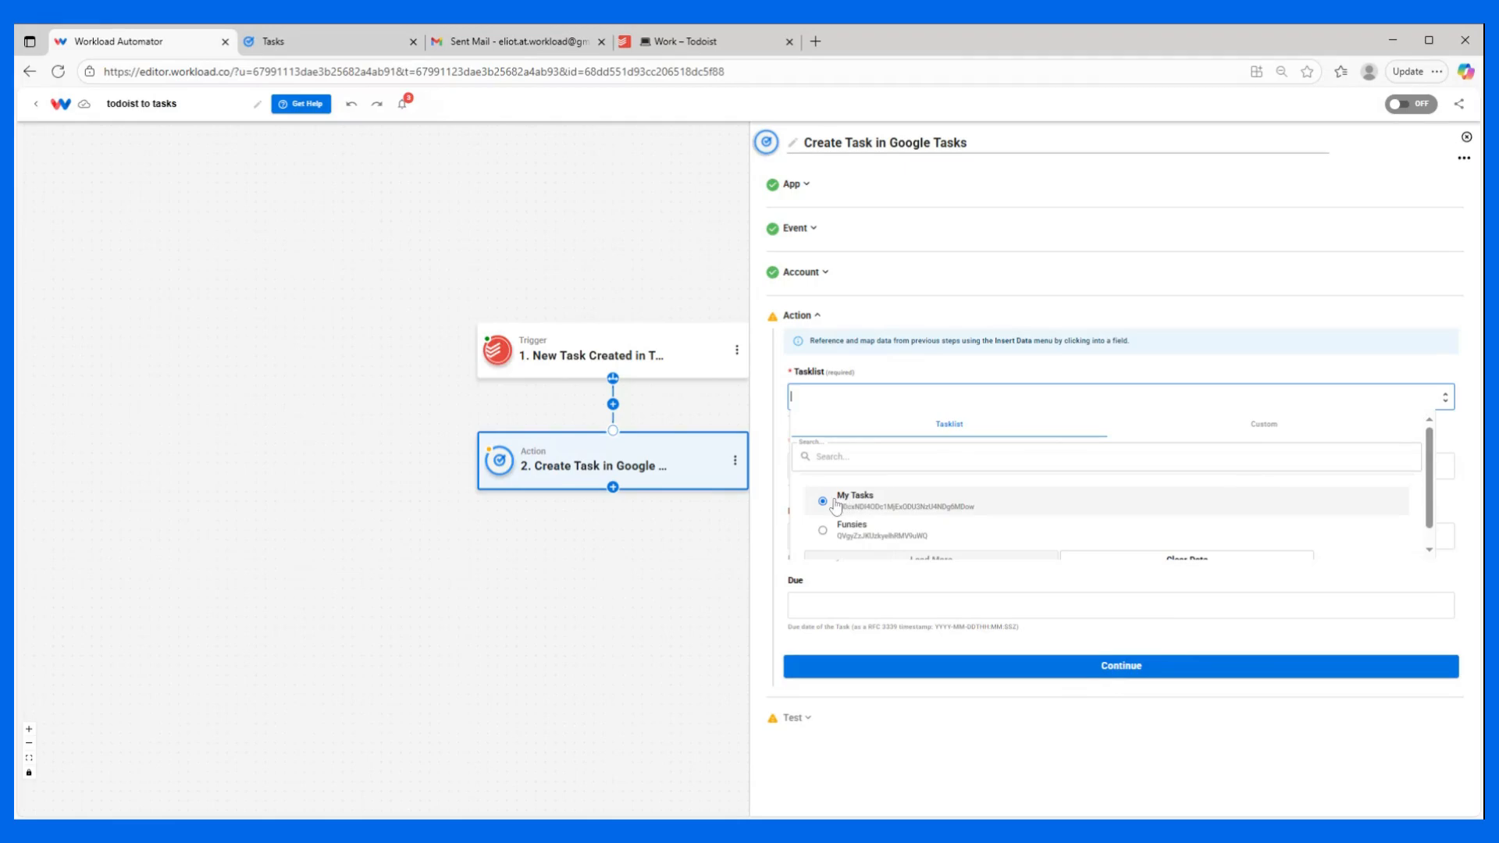
click(852, 500)
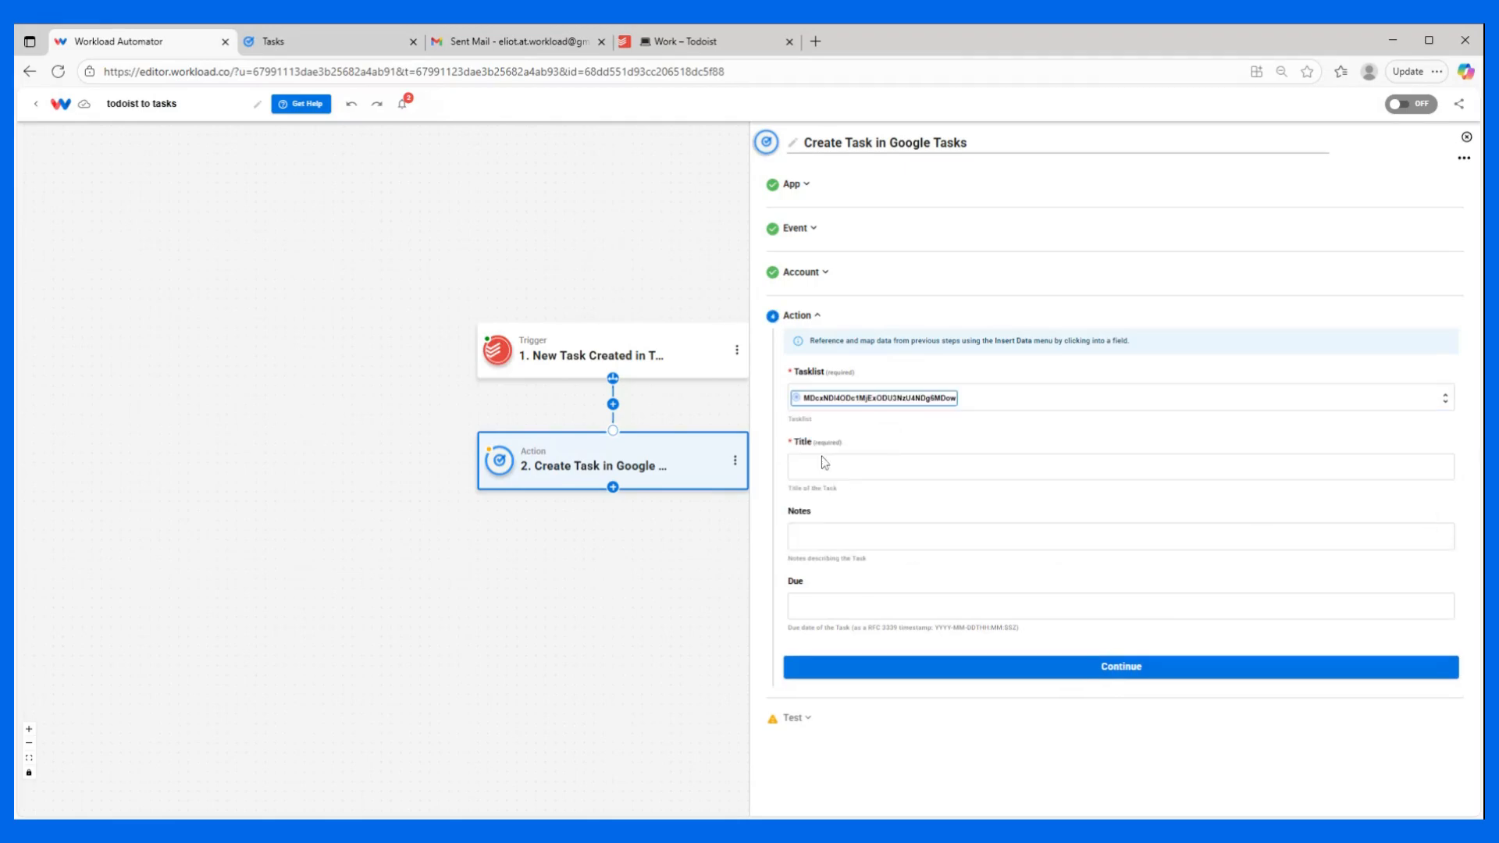
click(823, 463)
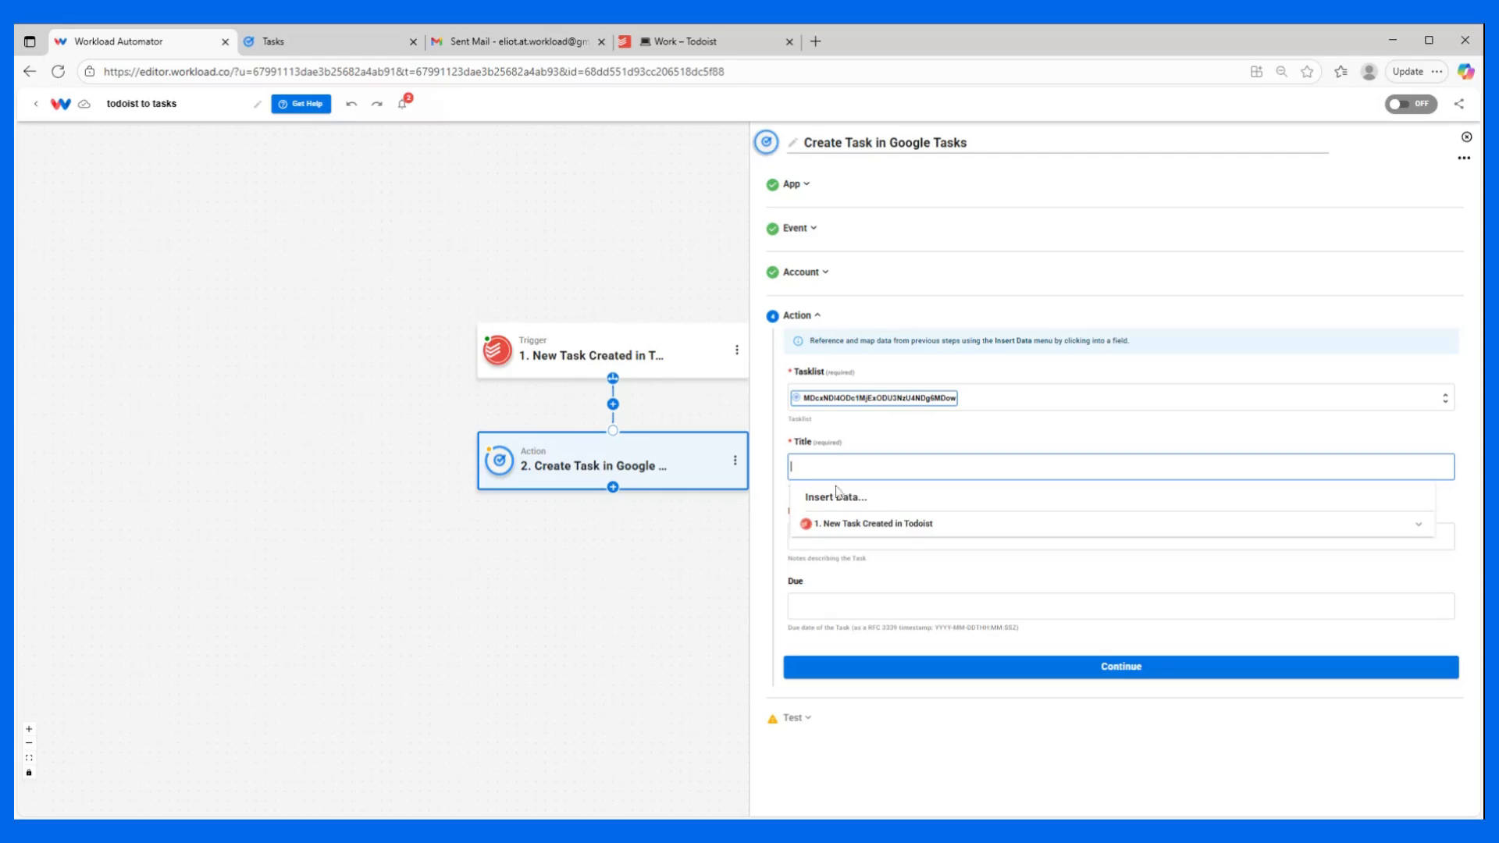
click(843, 523)
scroll(867, 591, down, 2)
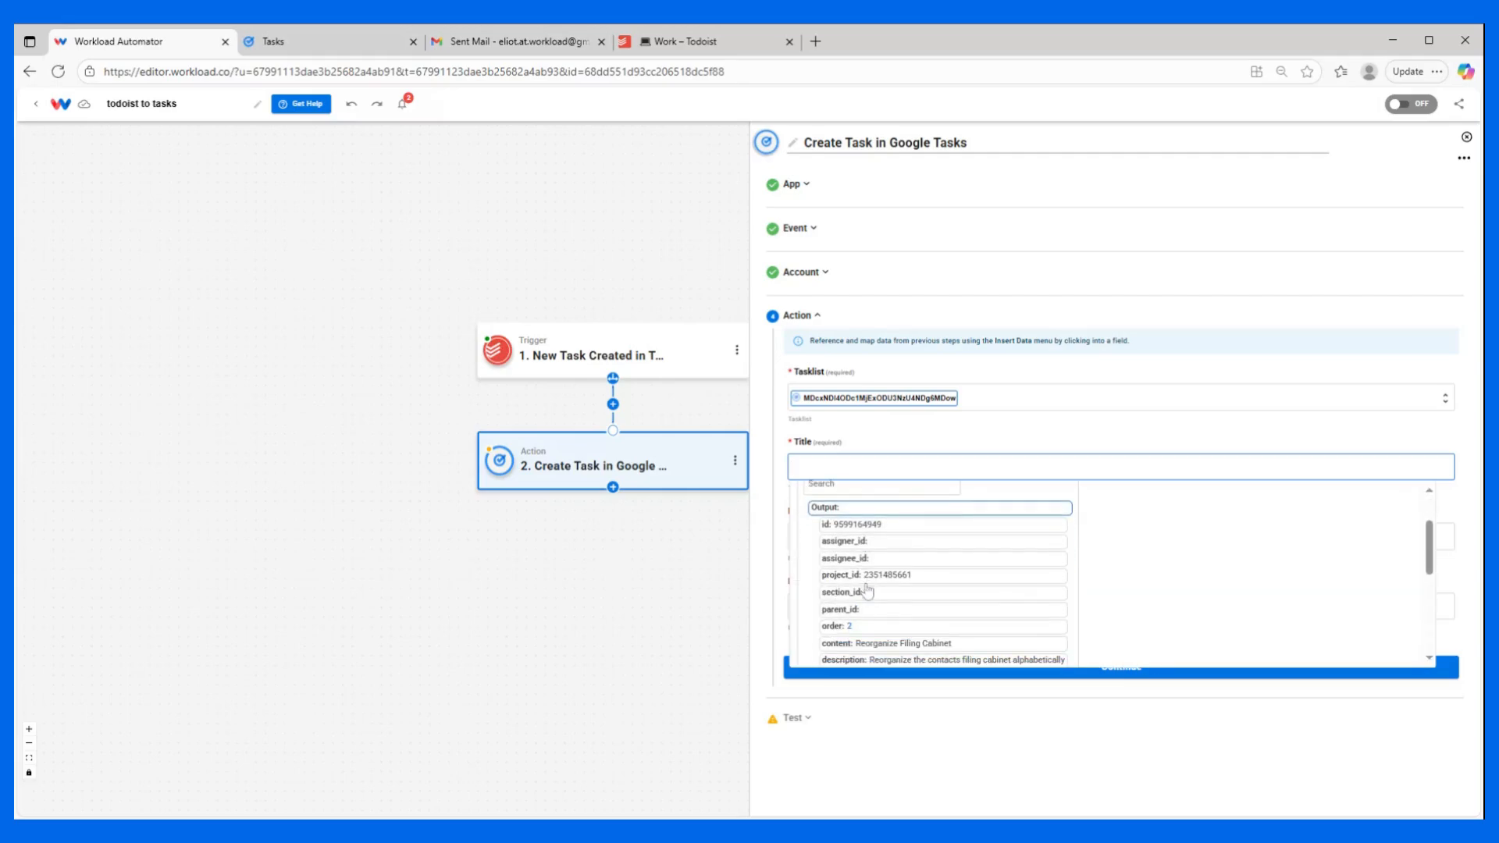
scroll(867, 591, down, 1)
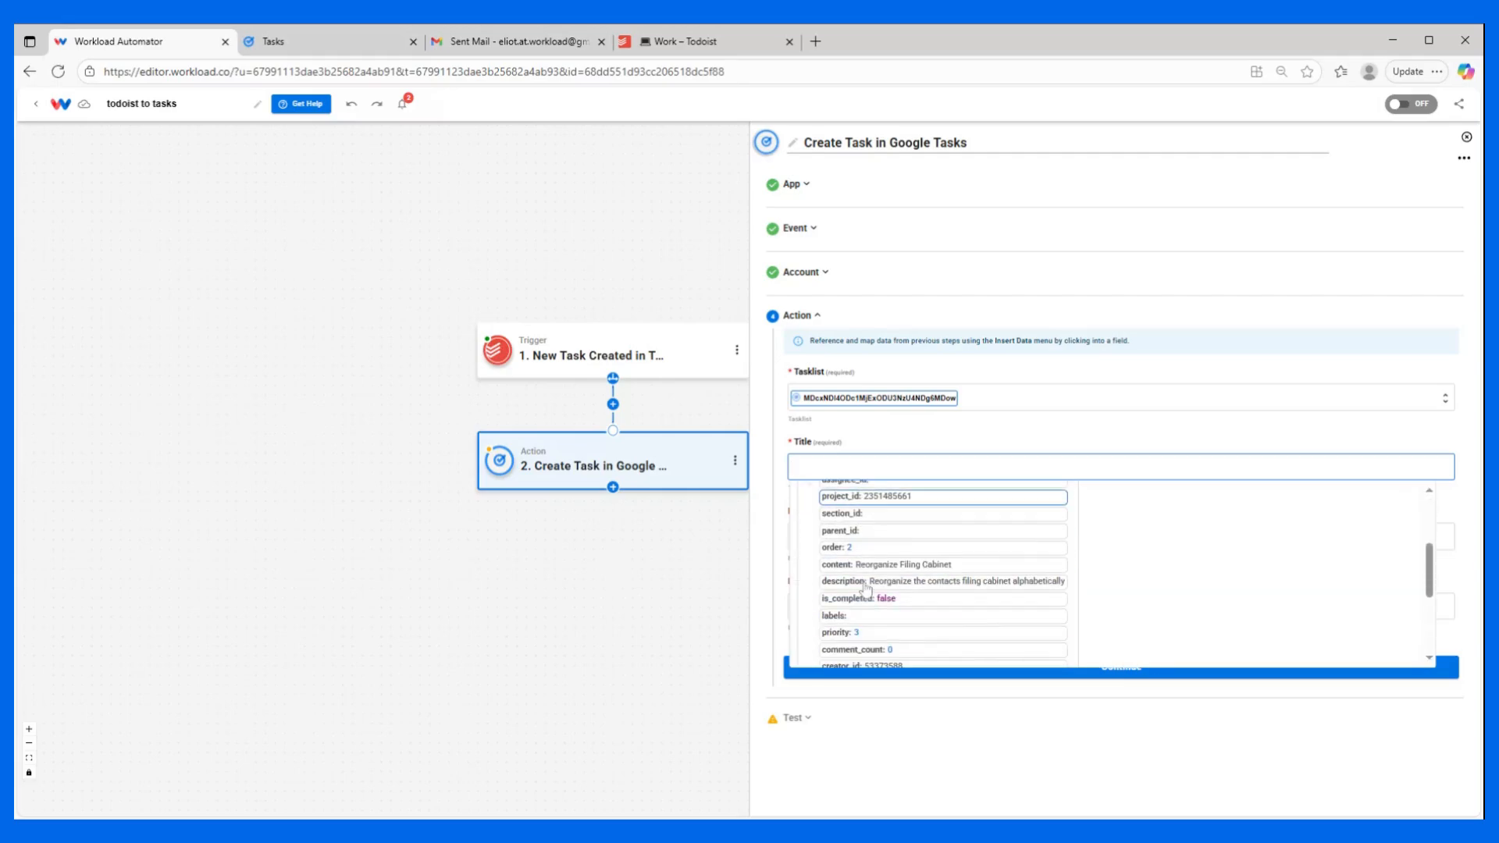
click(836, 570)
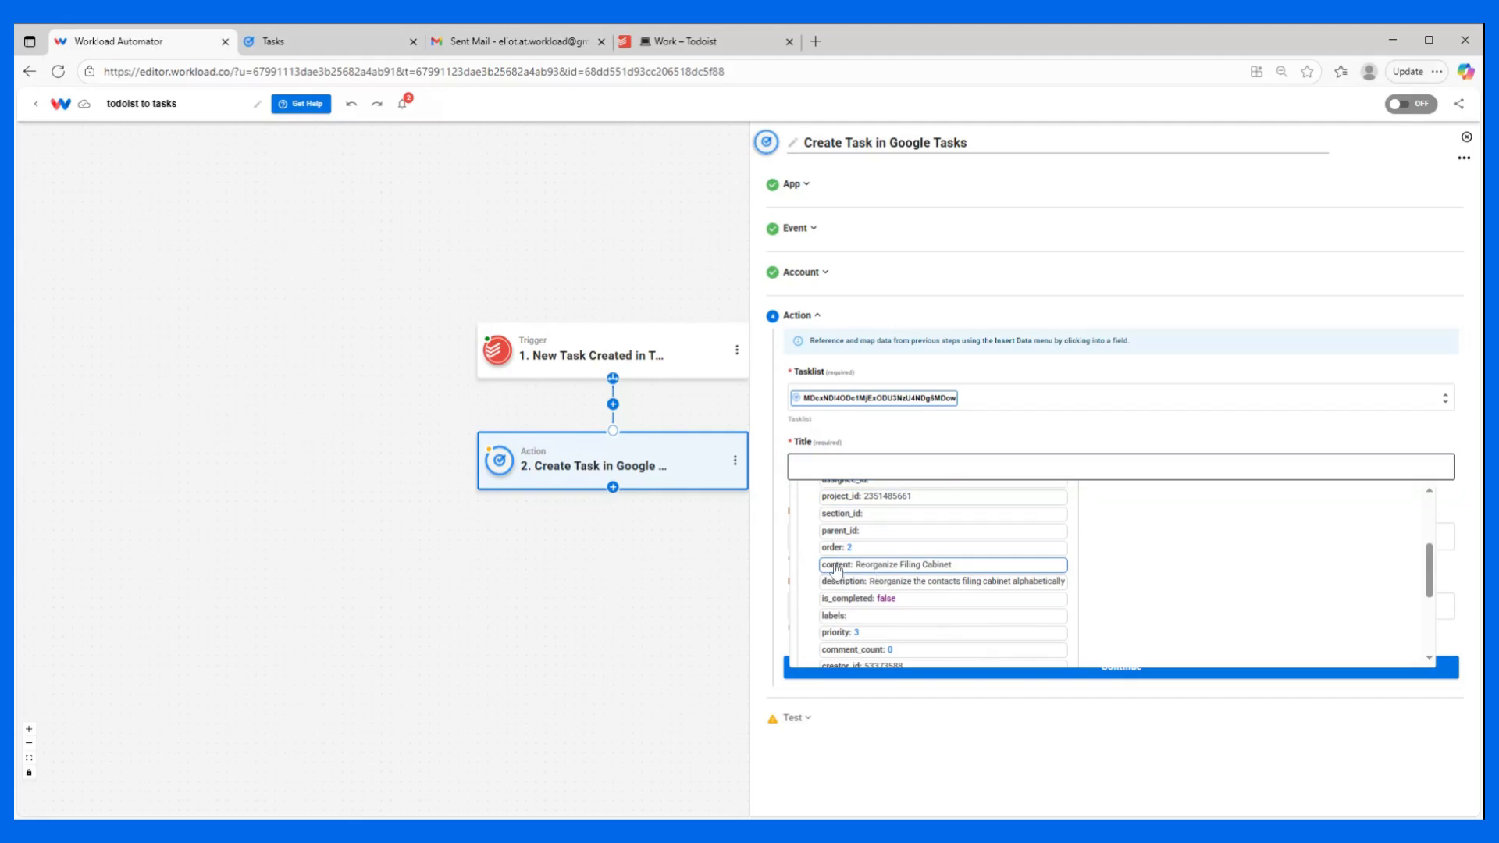
- Map the Google Tasks Notes to the Todoist trigger's description value
click(859, 537)
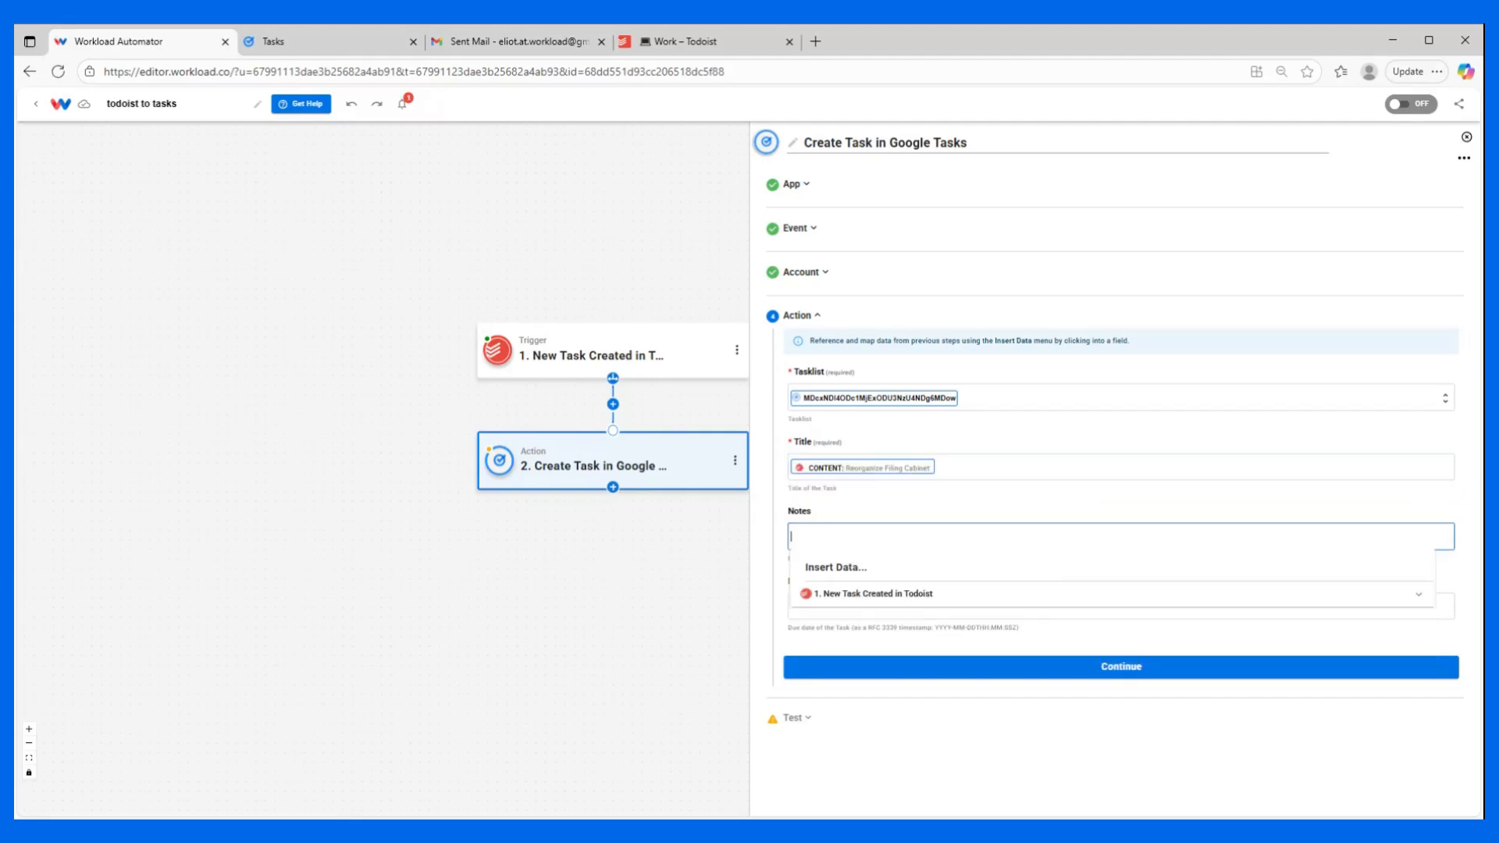
click(846, 594)
scroll(839, 592, down, 3)
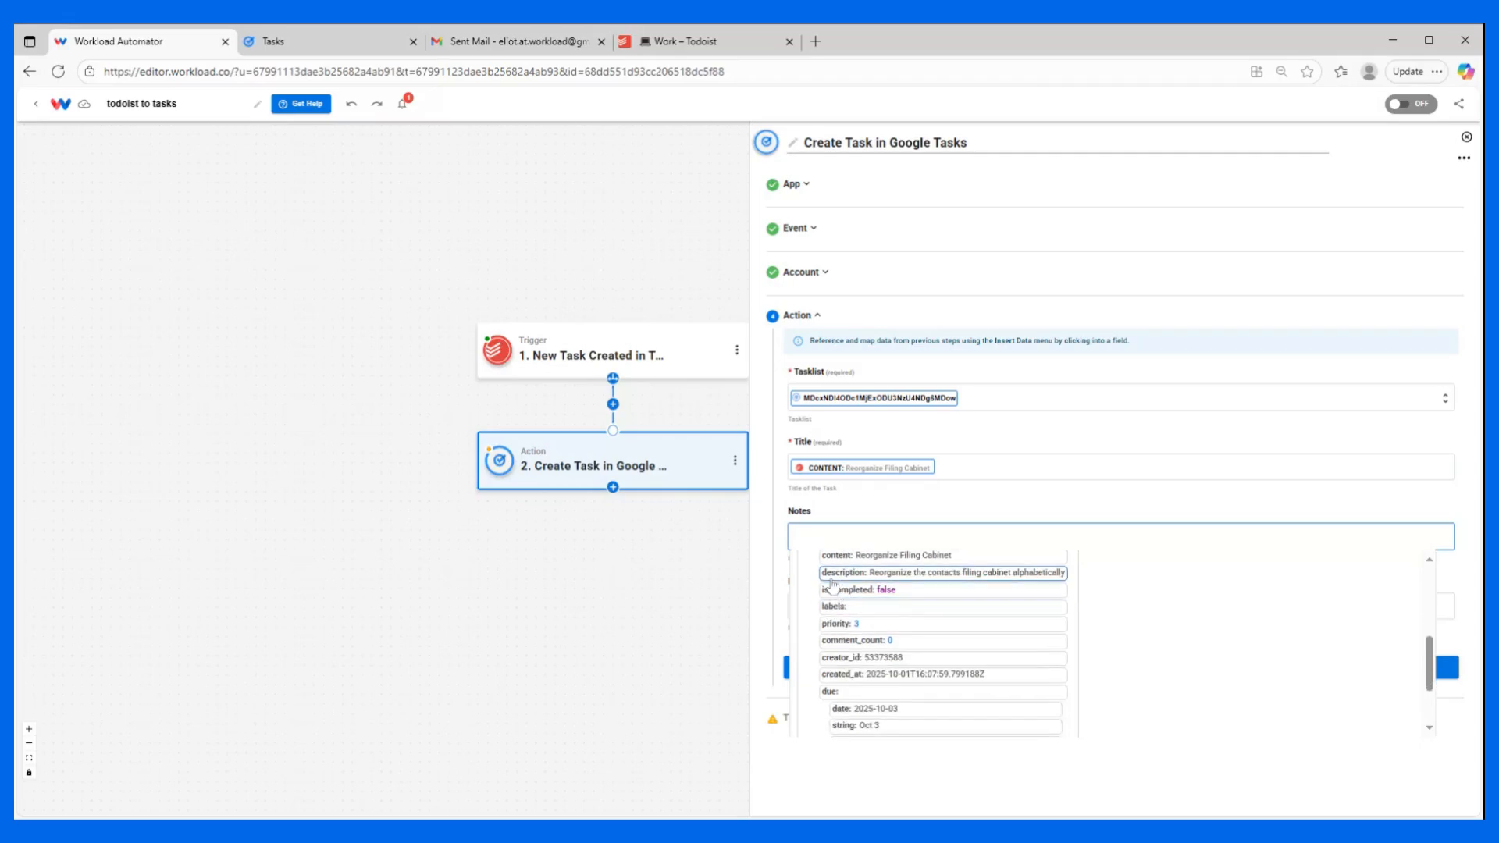
click(909, 575)
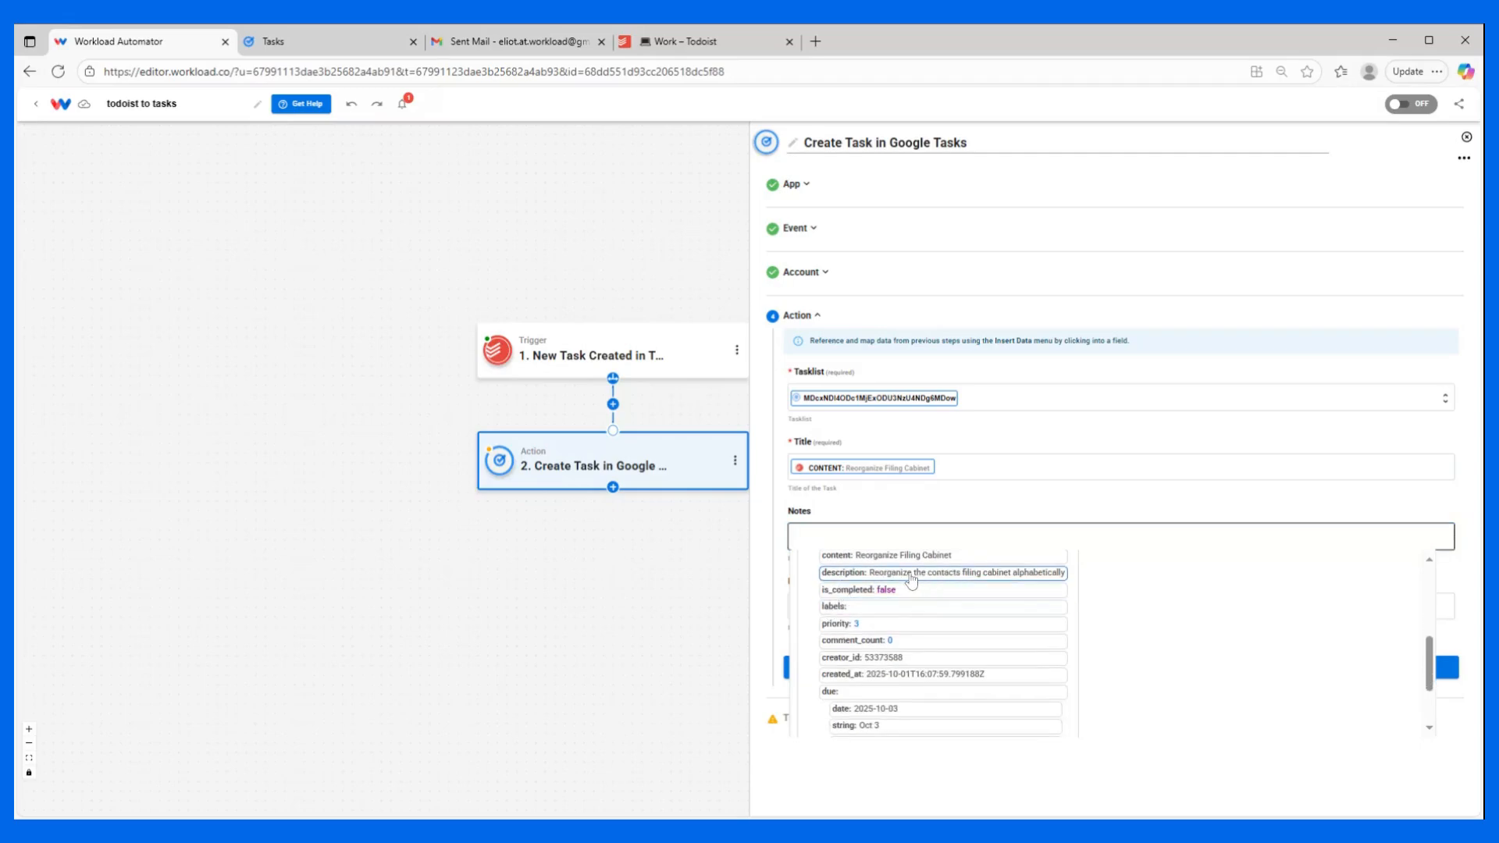
click(864, 509)
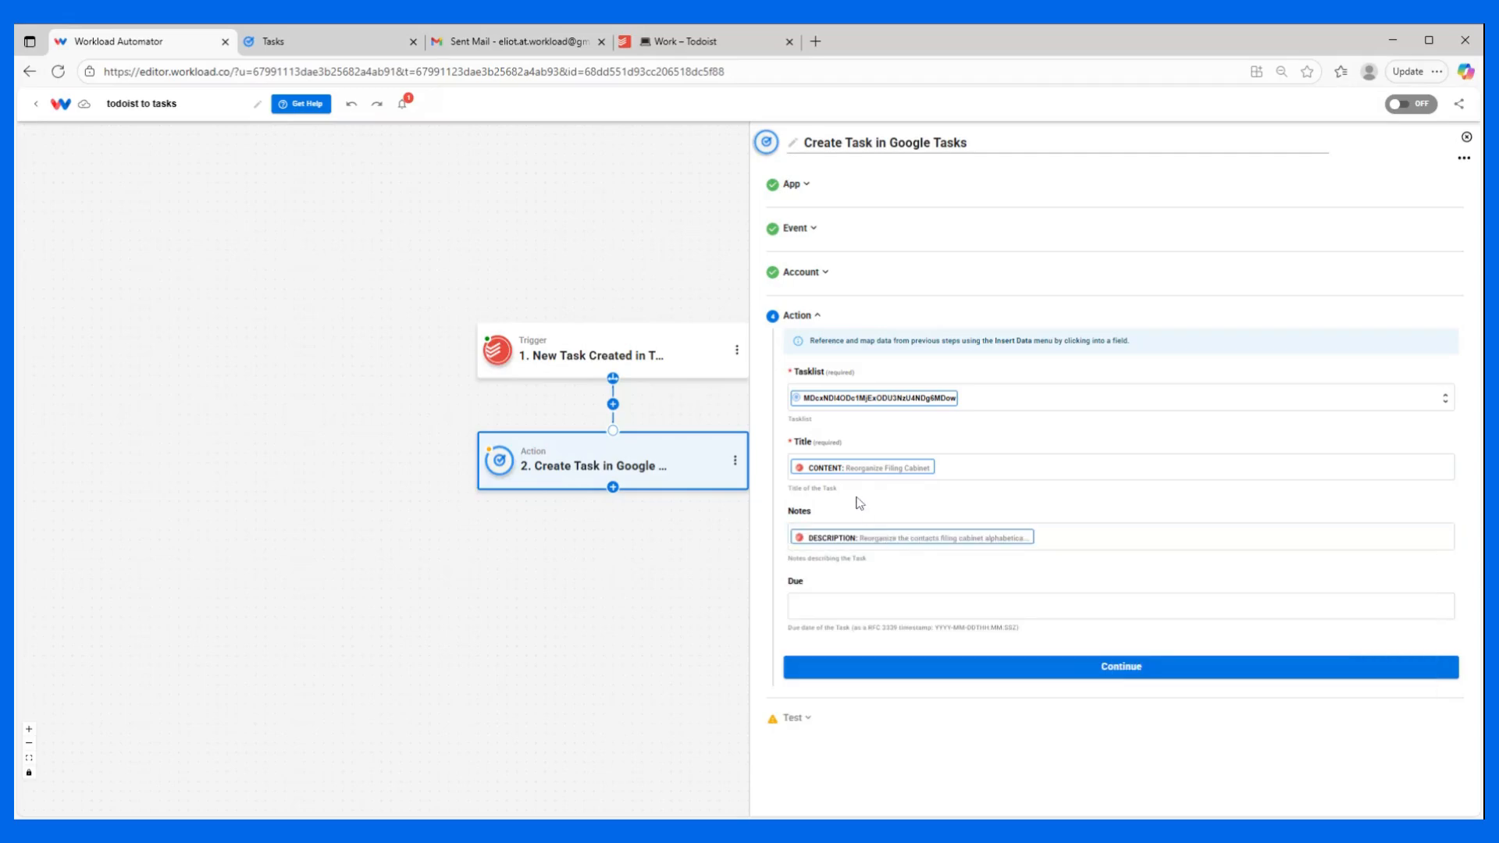
- Check the format of the Todoist due date against the timestamp format required for Due
click(857, 606)
click(869, 664)
scroll(874, 665, down, 10)
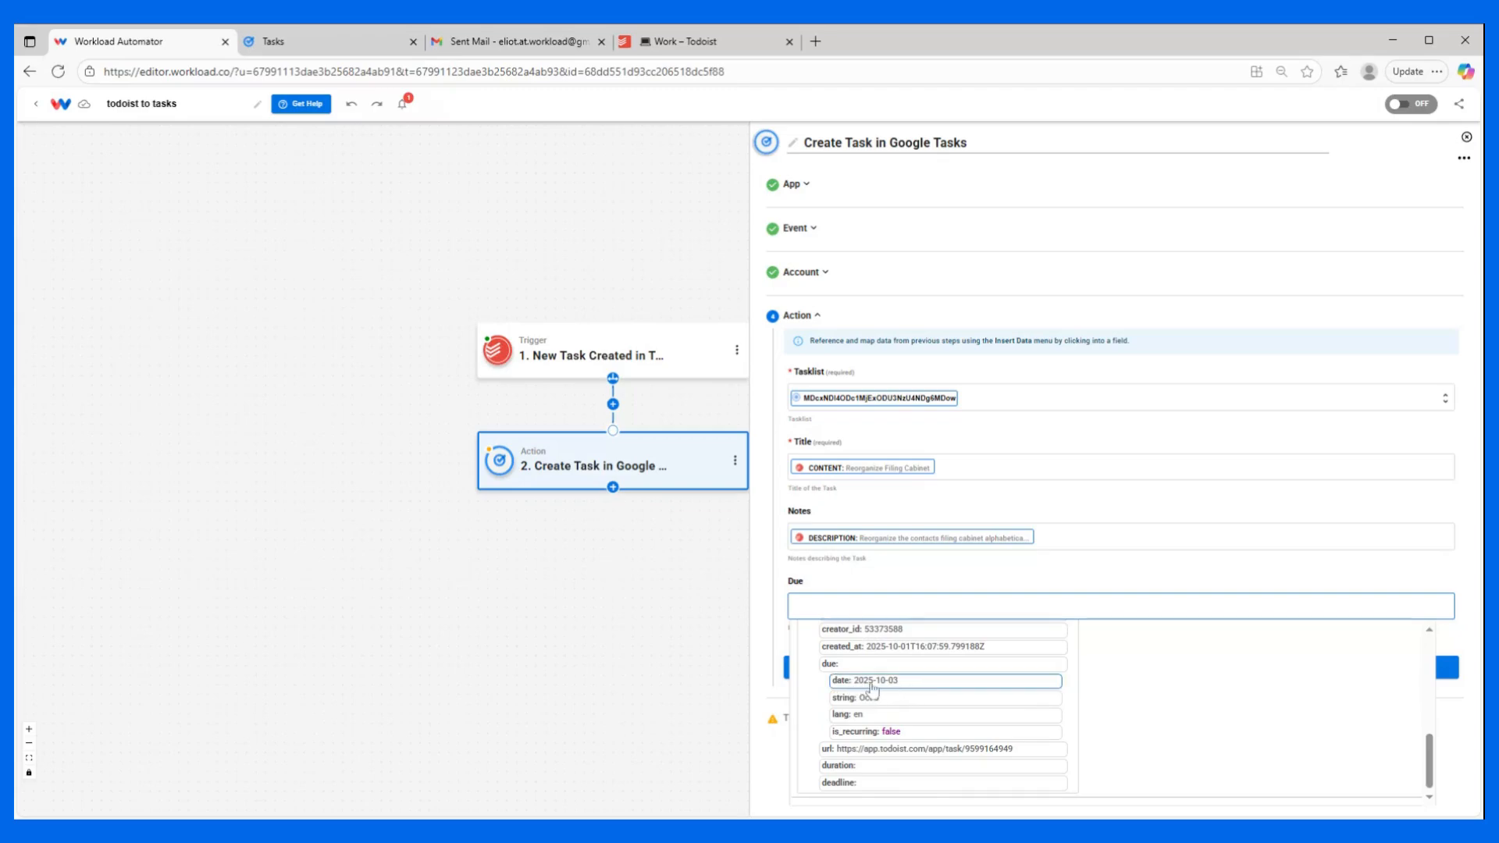
click(865, 580)
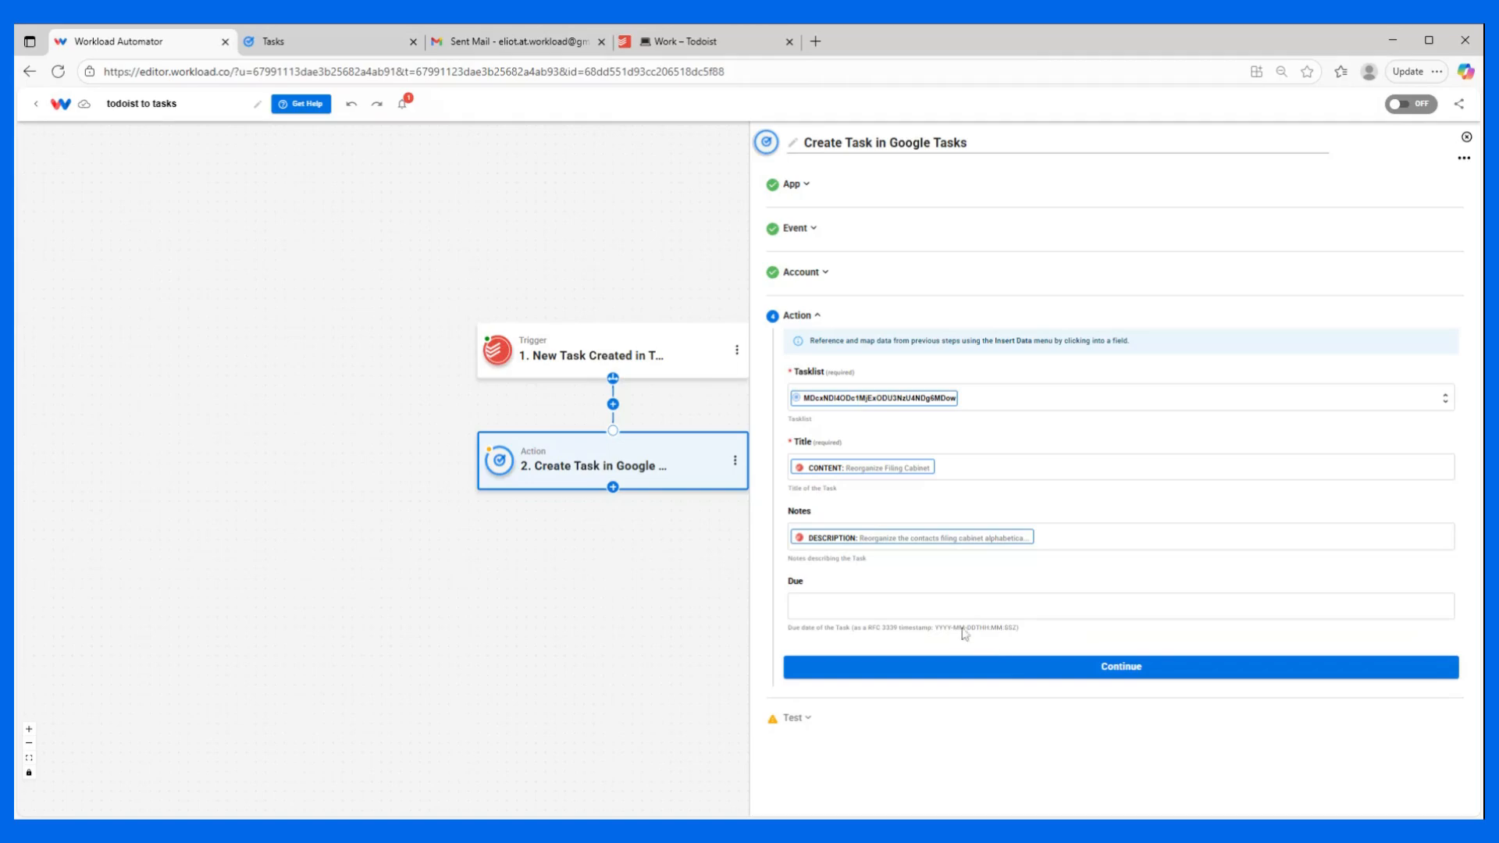
- Insert a new action step between the Todoist trigger and the Google Tasks action, and open it for setup
click(613, 405)
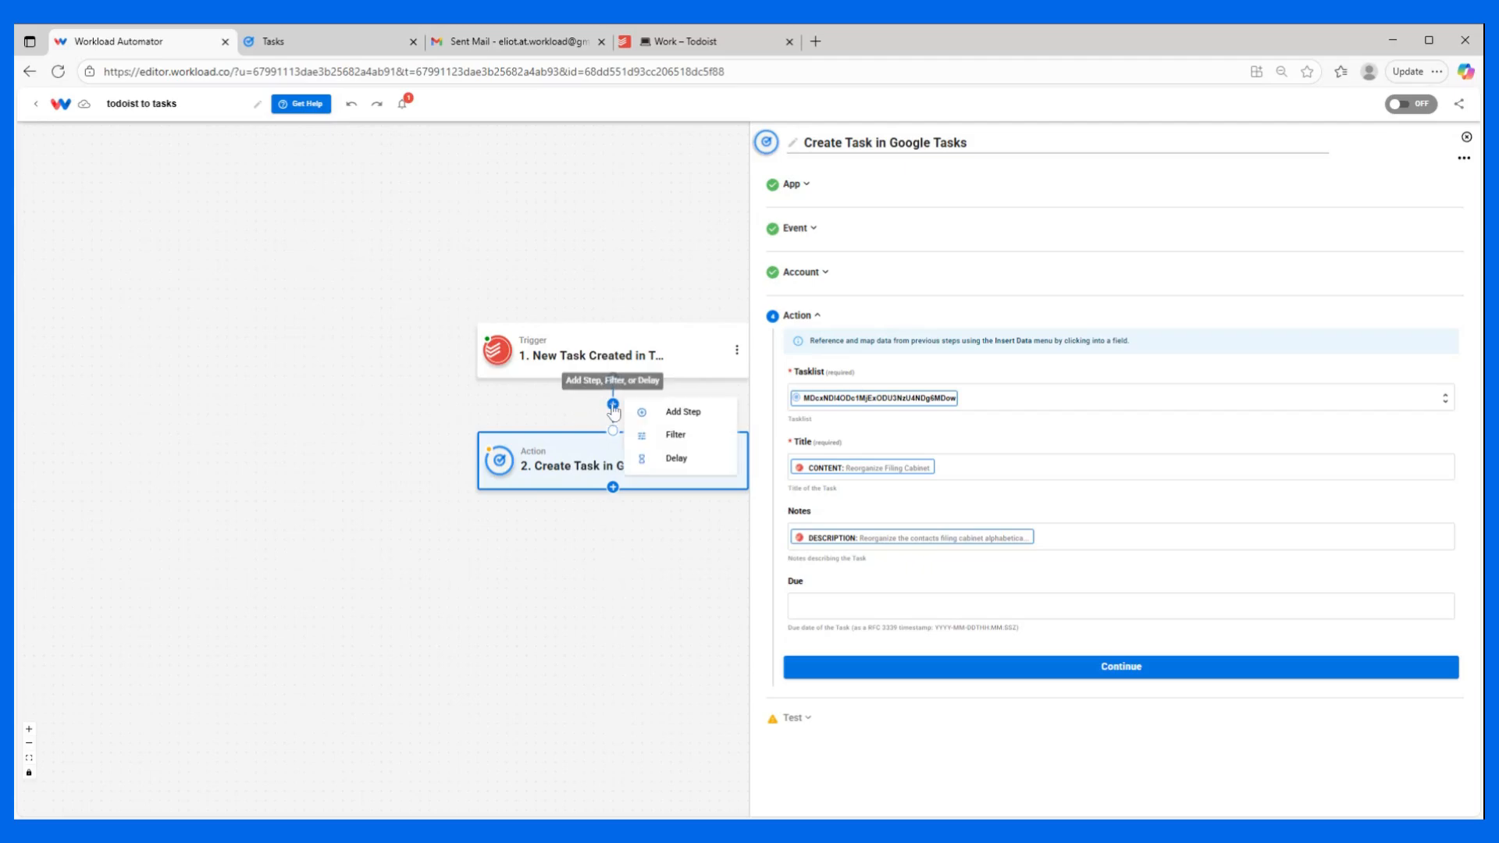
click(670, 417)
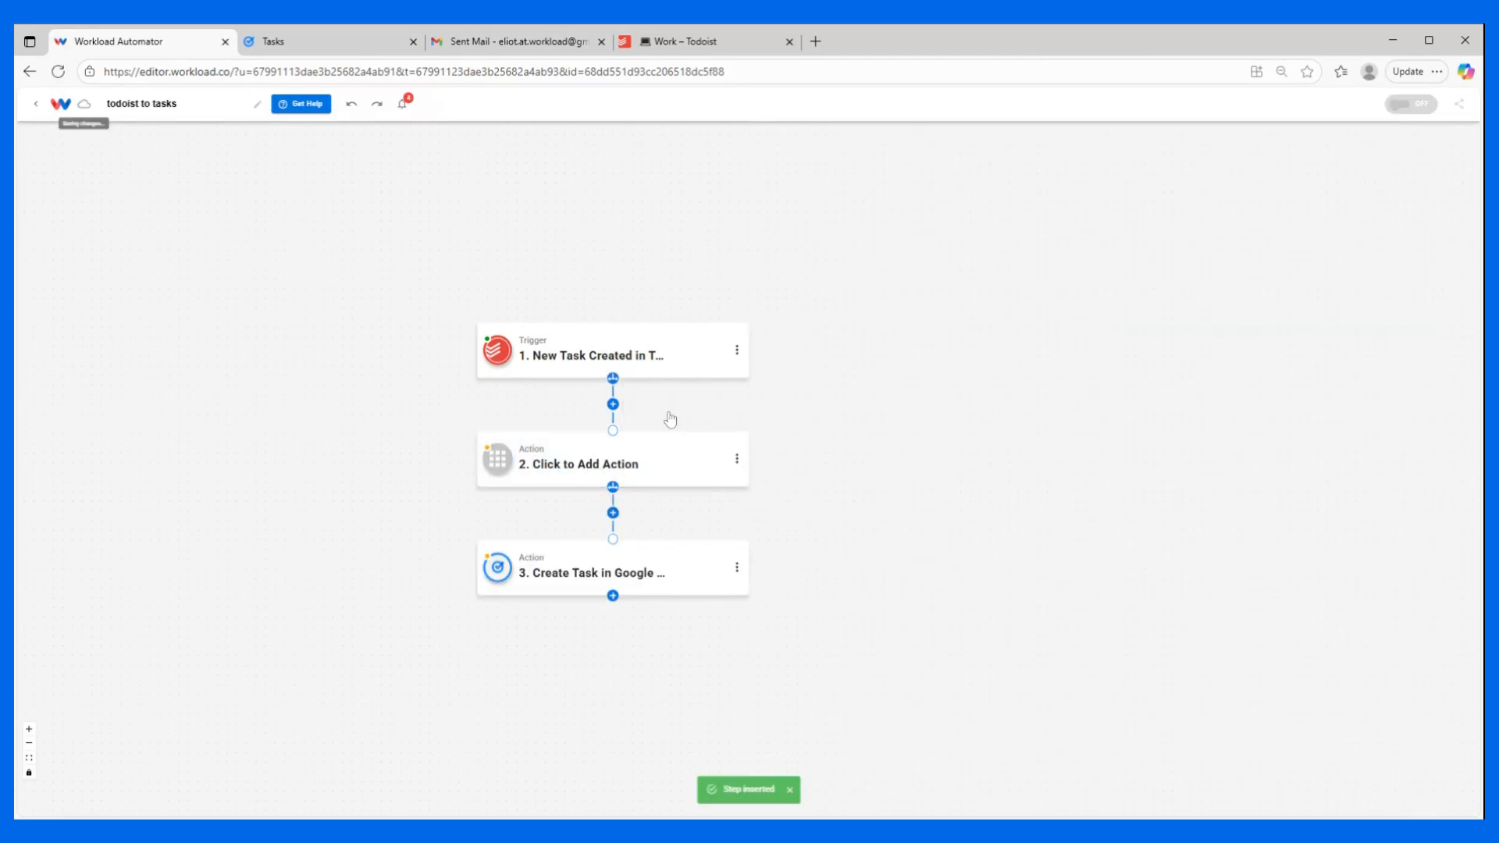
click(591, 466)
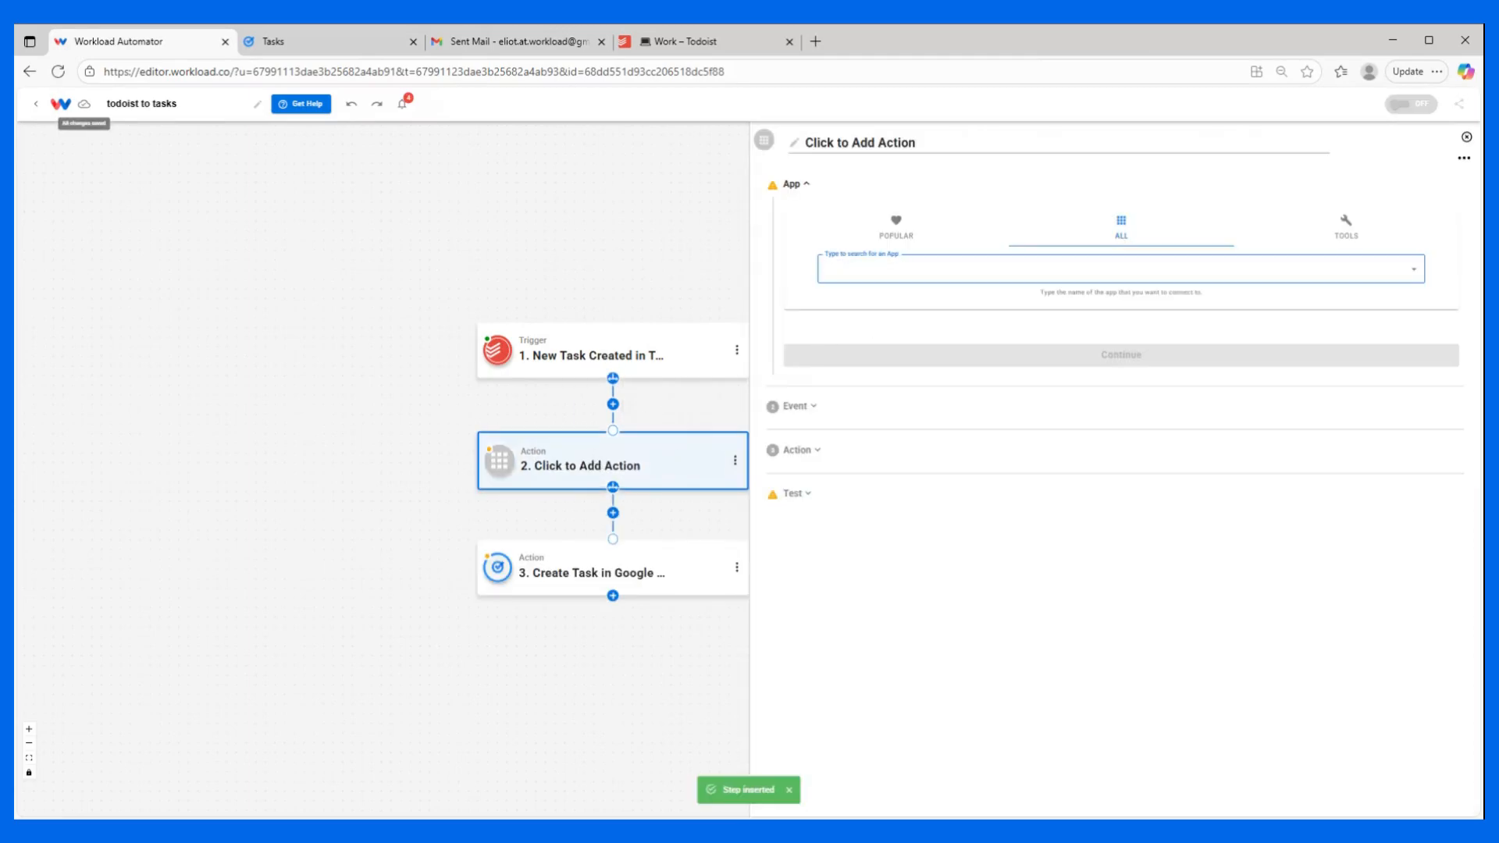
- Configure the inserted step to use the AI Wizard by Workload tool with the Prompt Your Data event
click(1344, 232)
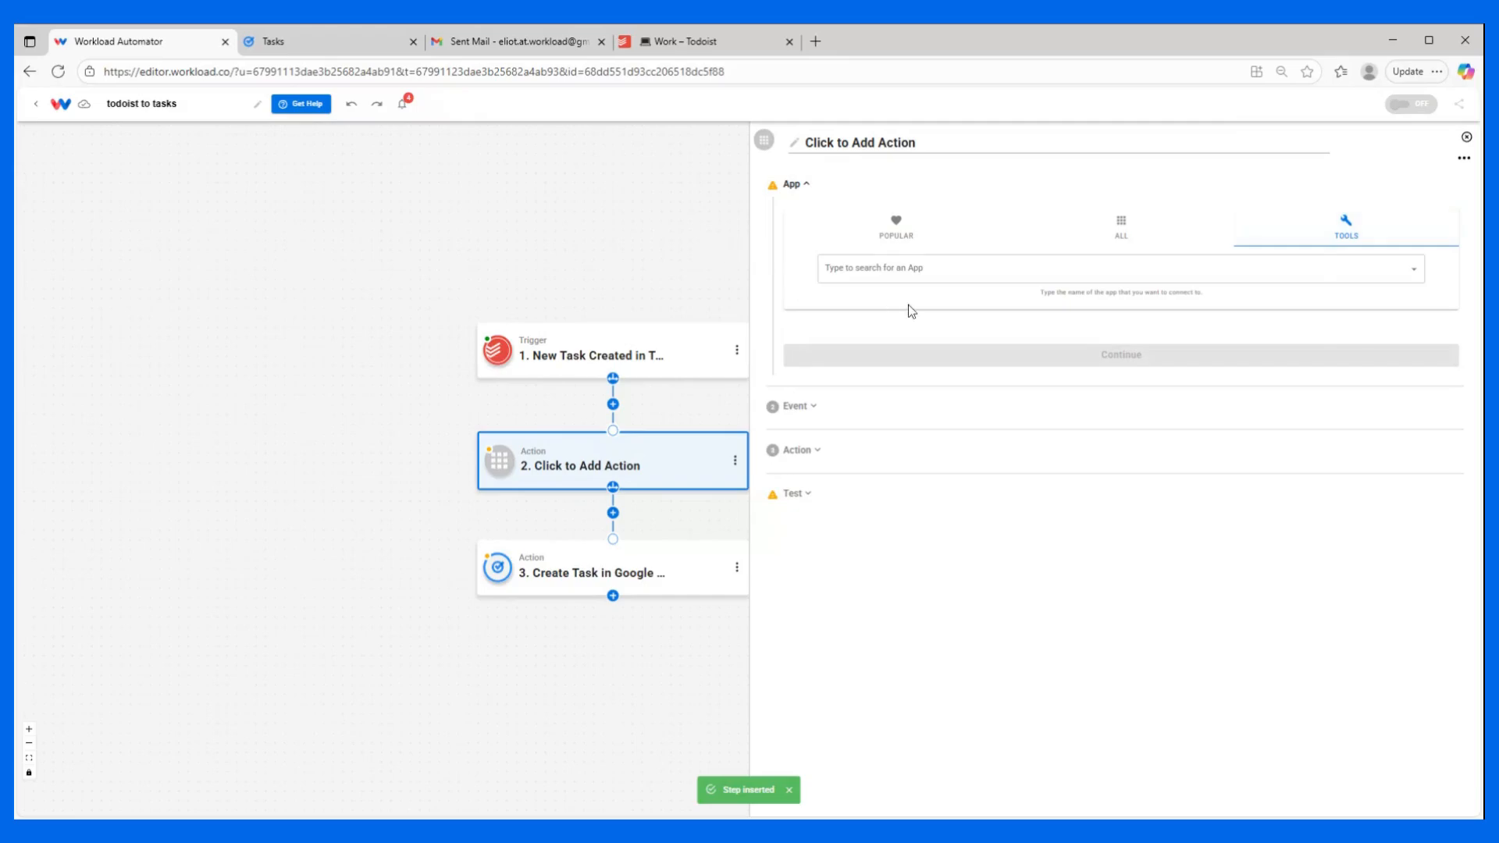
click(898, 327)
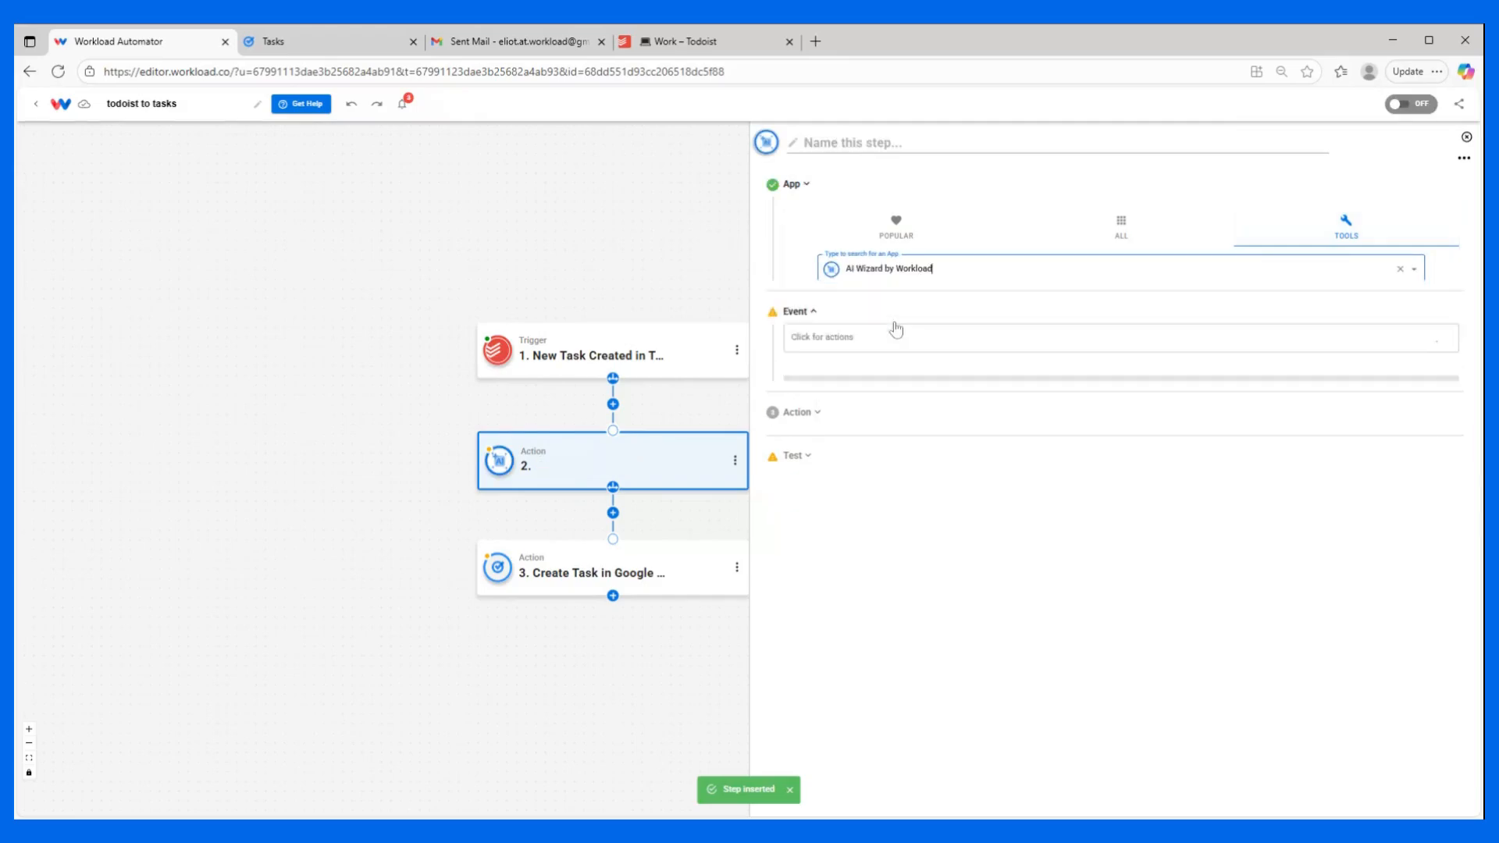
click(871, 256)
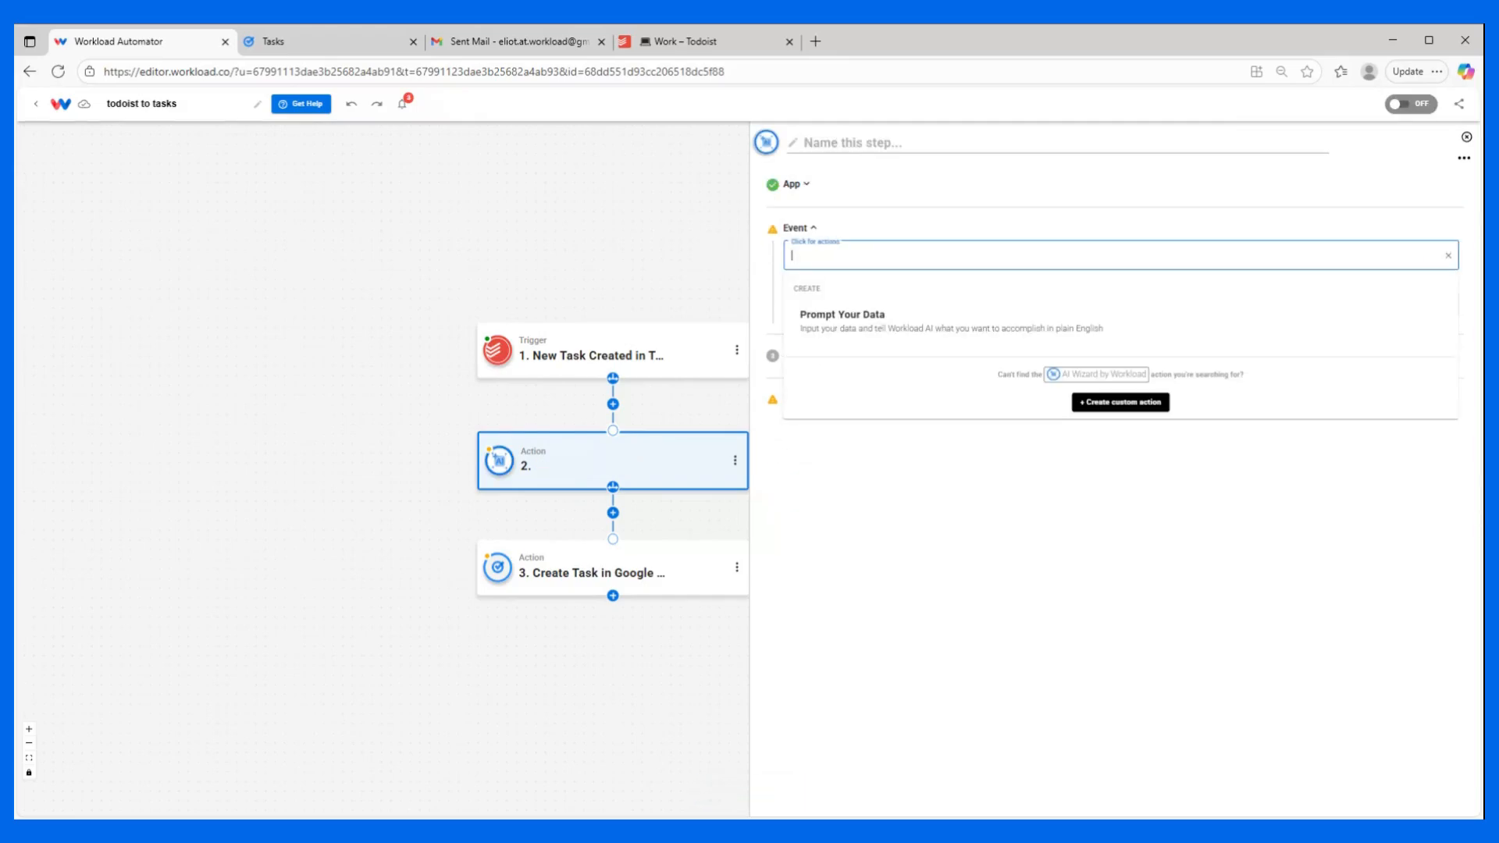
click(853, 320)
click(856, 316)
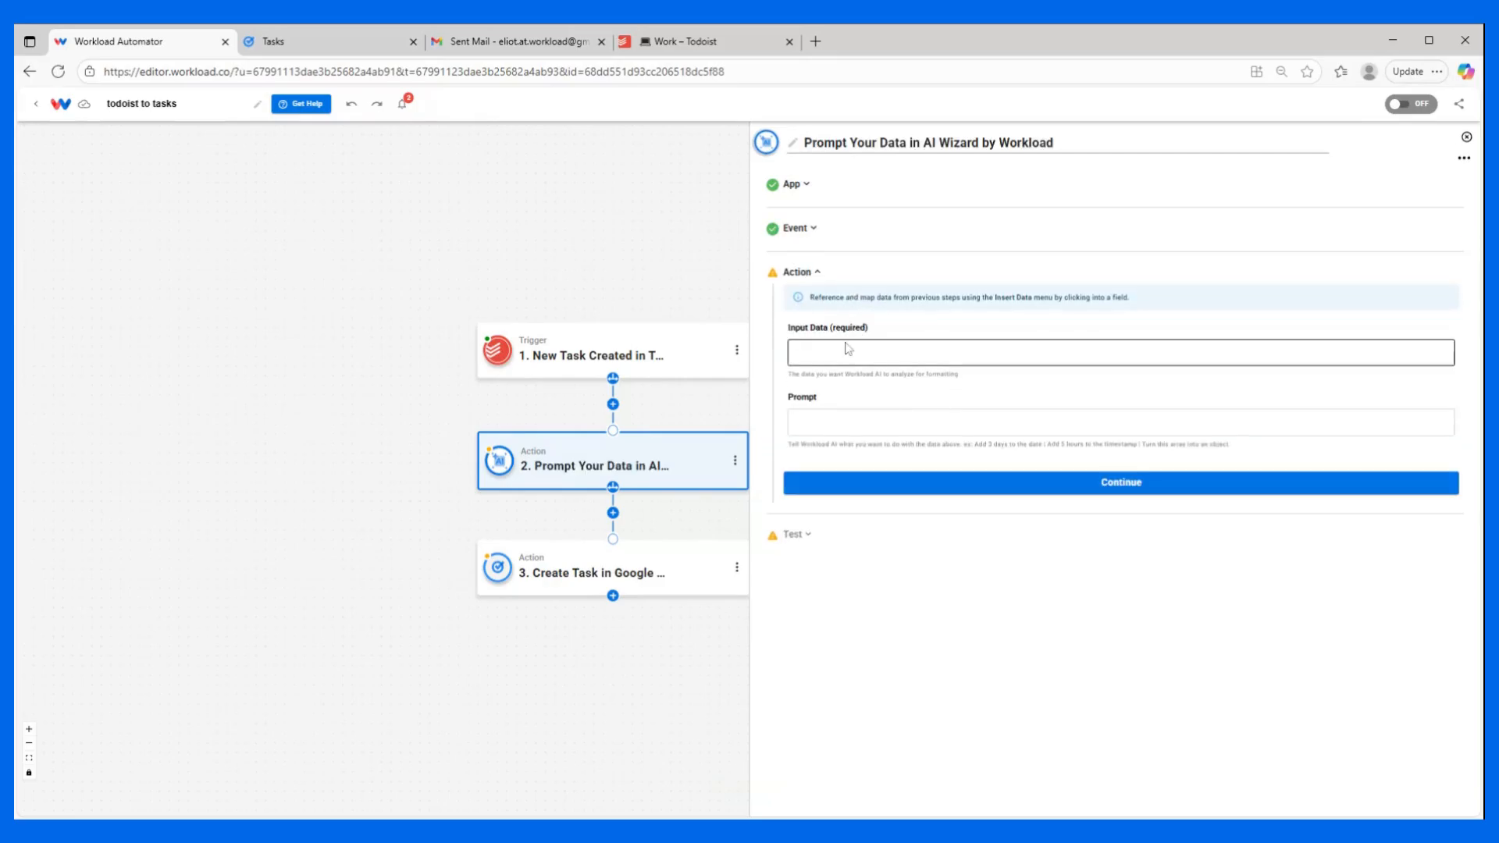
- Map the AI Wizard step's Input Data to the date value from the Todoist trigger
click(847, 412)
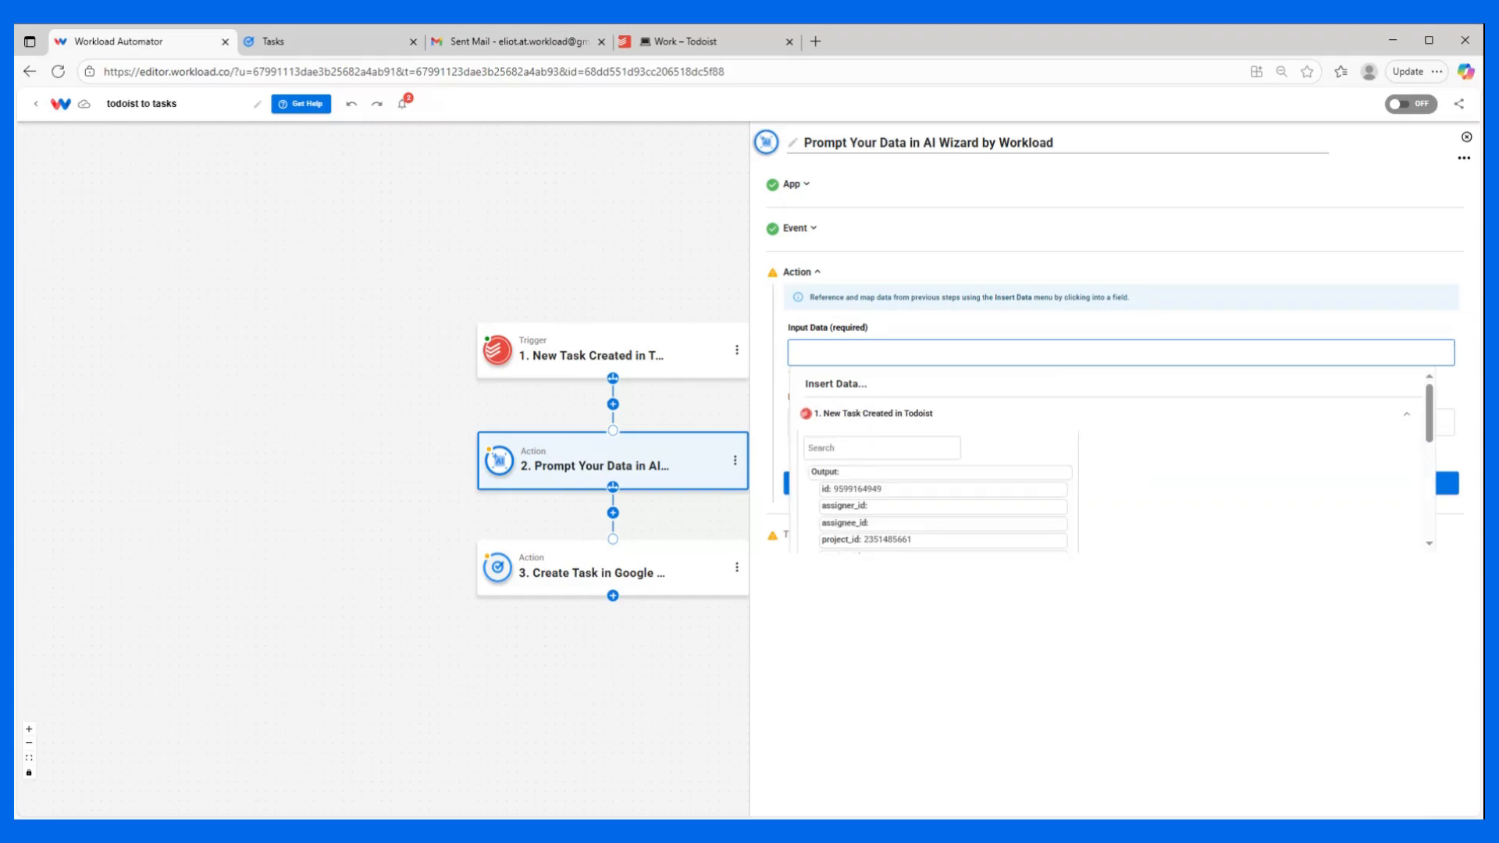
scroll(847, 474, down, 5)
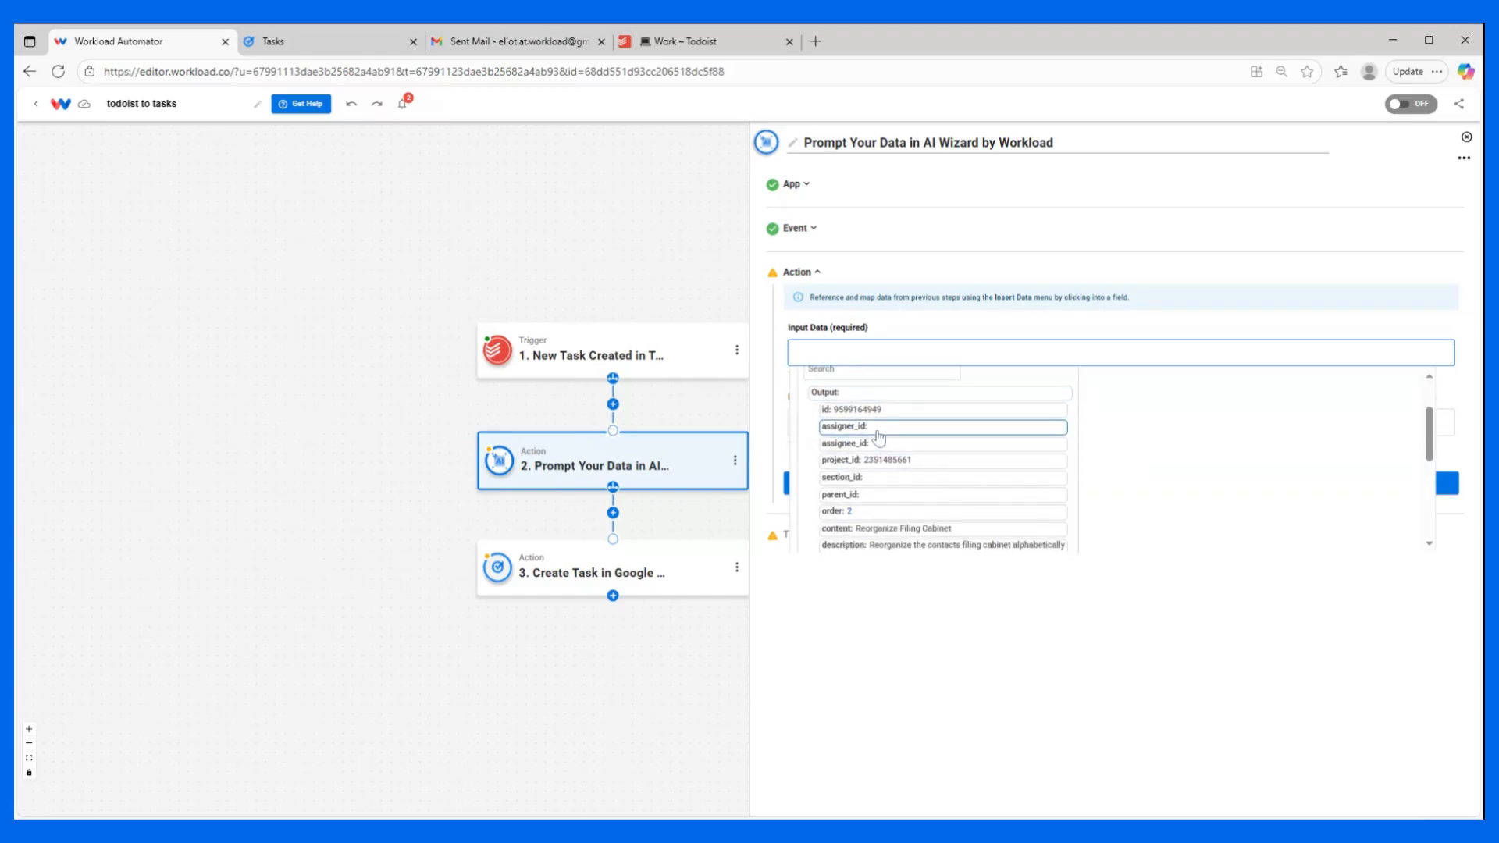
scroll(878, 437, down, 2)
click(874, 448)
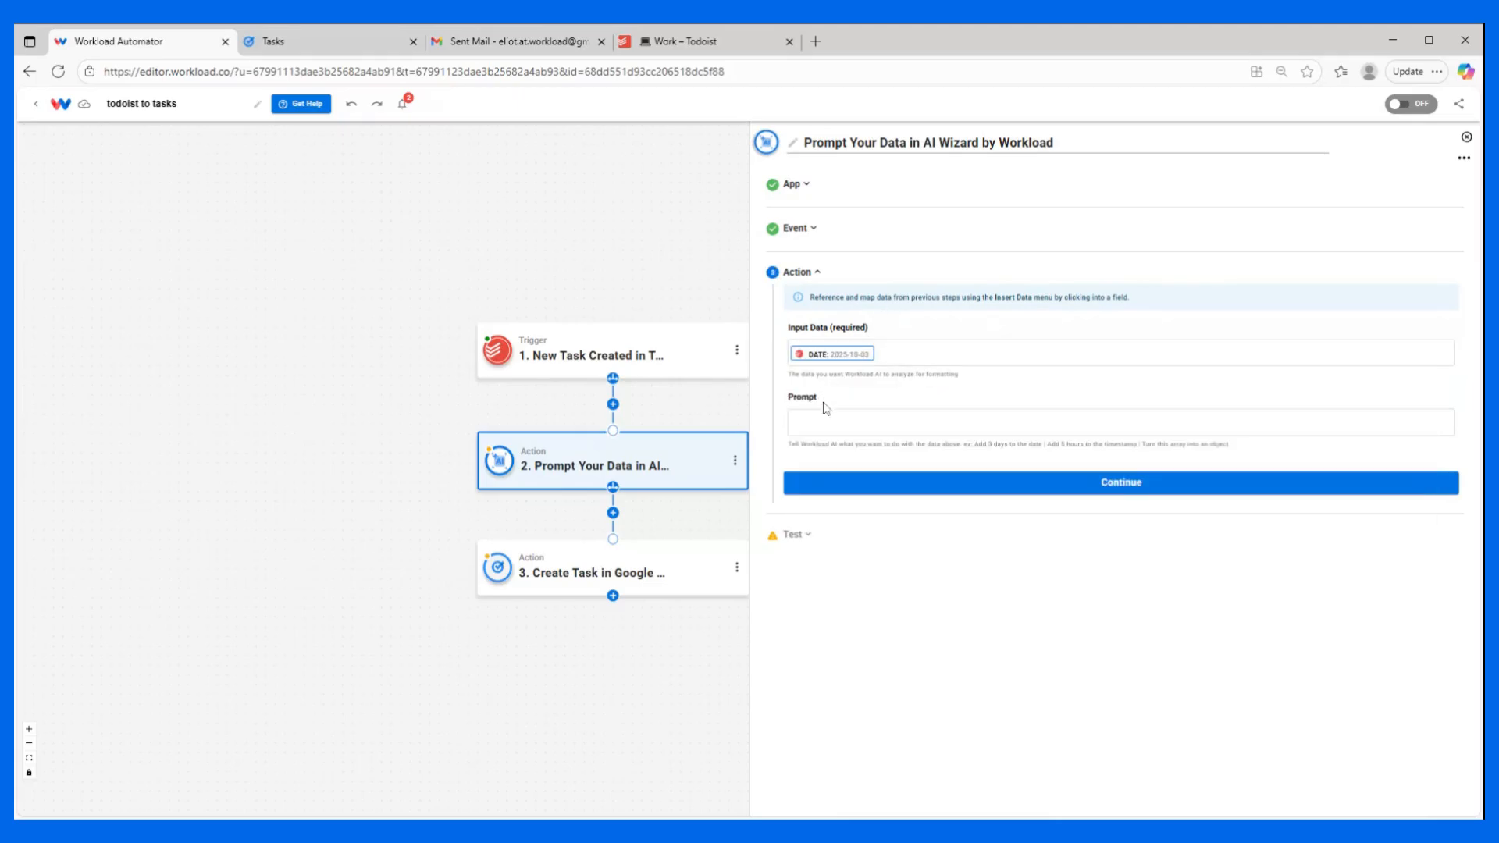
- Start the AI Wizard prompt with "reformat" and copy the RFC 3339 timestamp format from the Due hint of the Google Tasks action
click(823, 423)
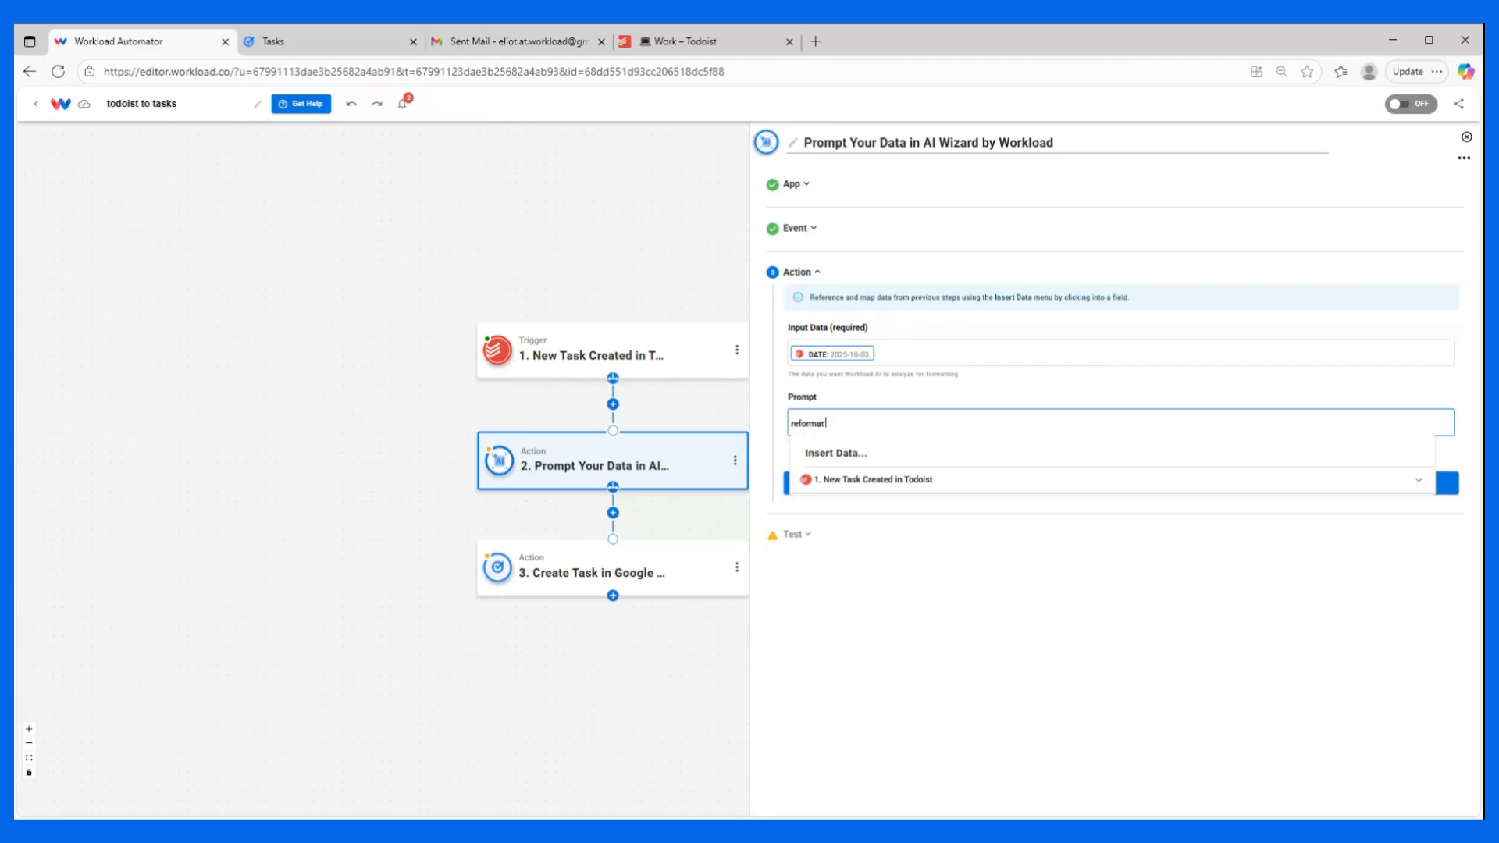
click(572, 562)
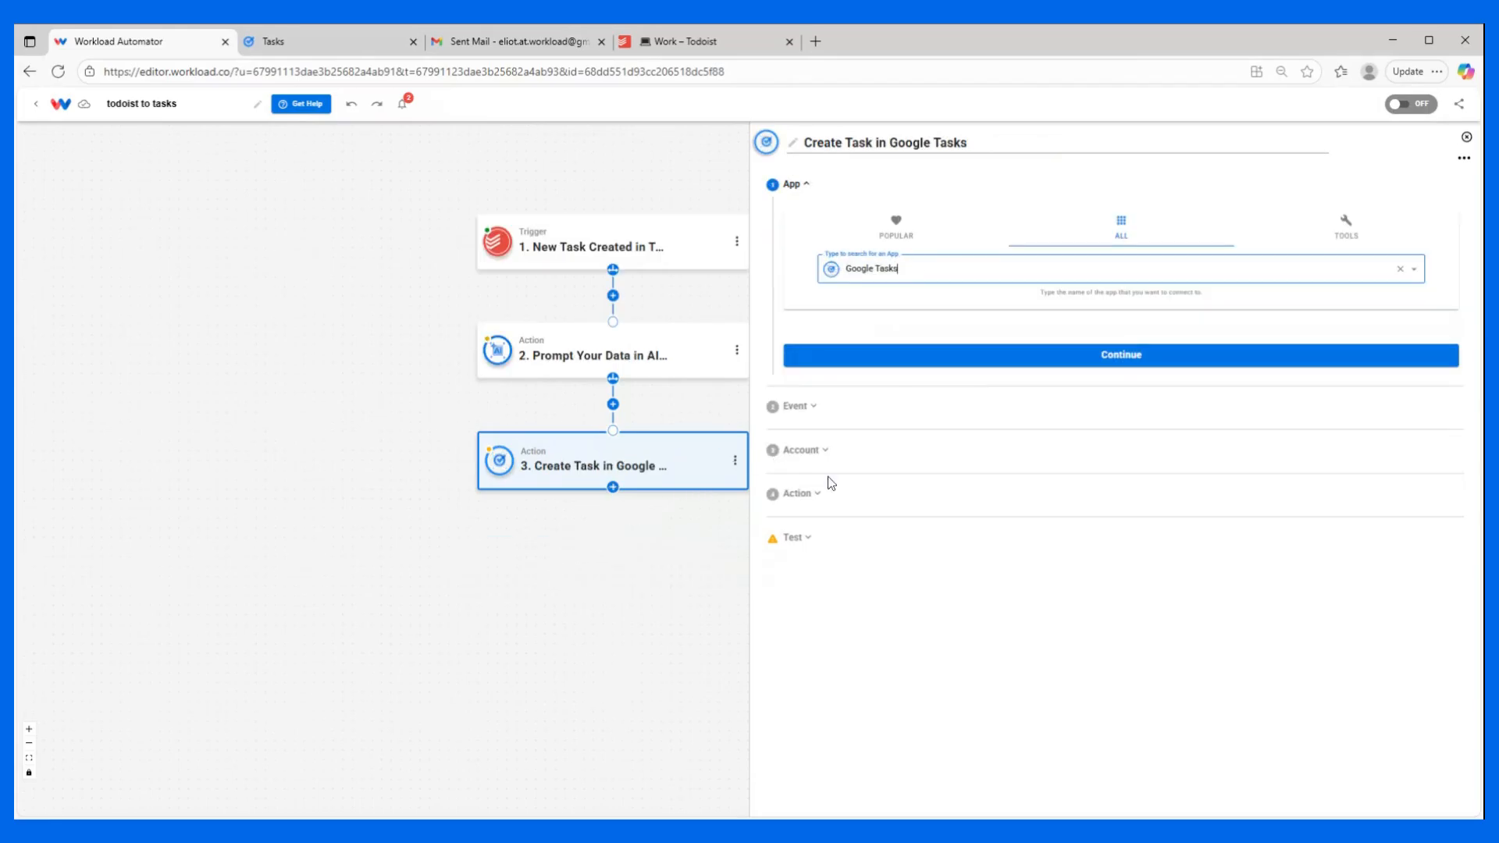
click(859, 494)
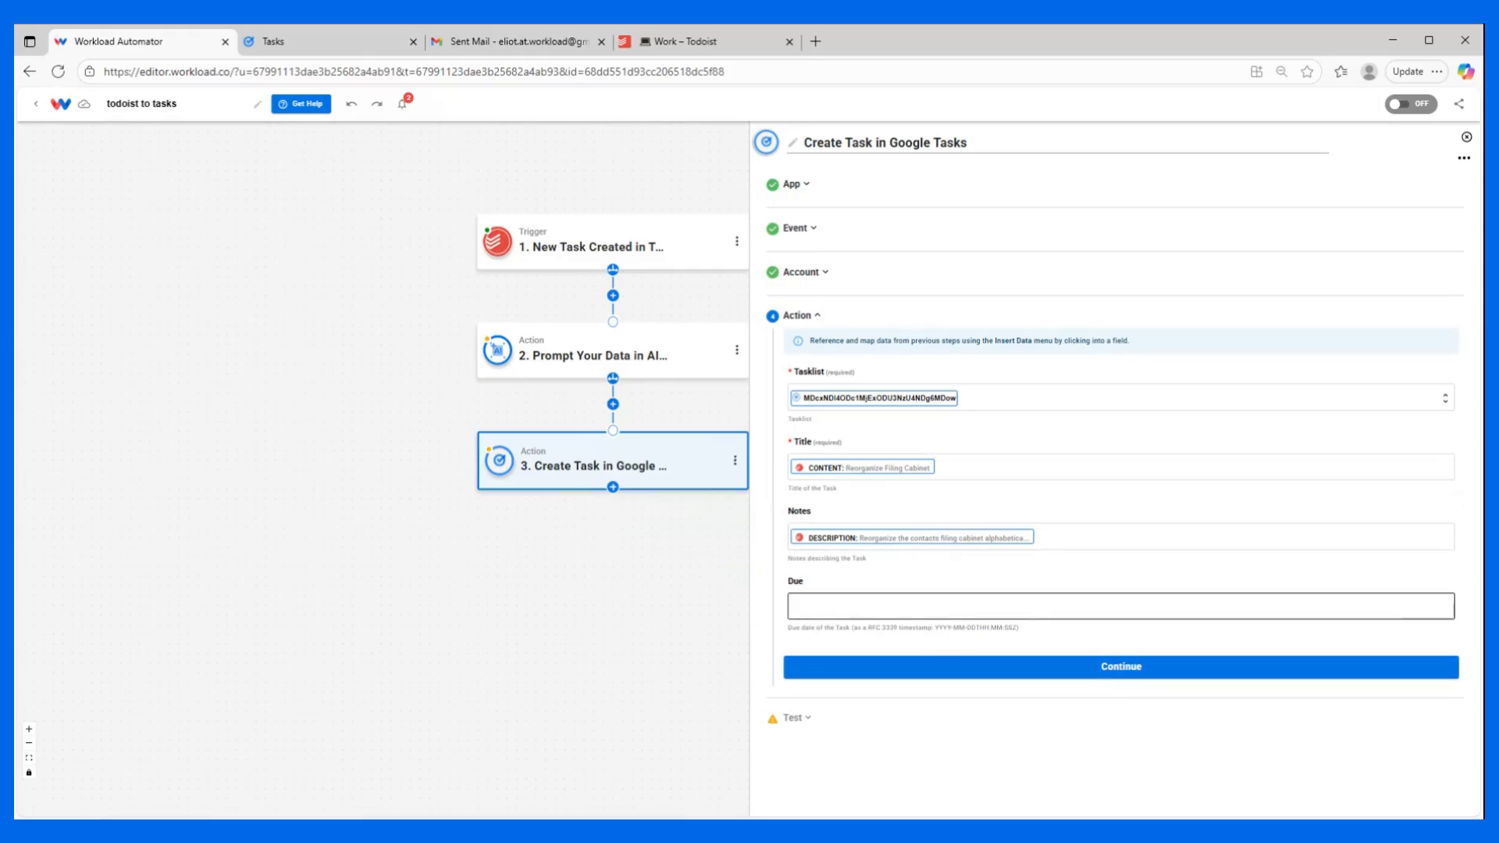
drag(854, 631, 1016, 634)
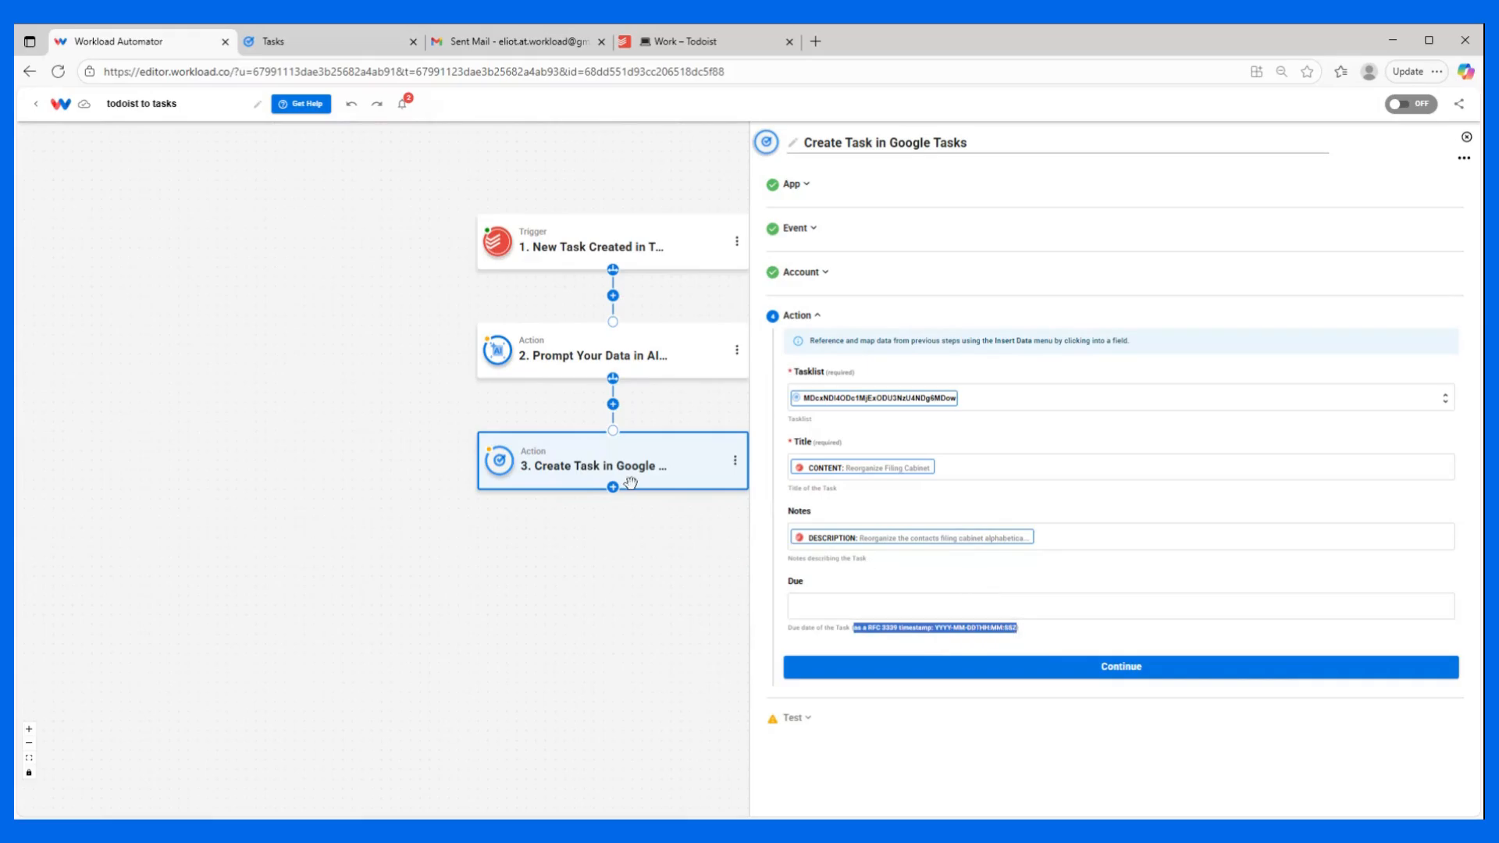
- Complete the AI Wizard prompt as "reformat as a RFC 3339 timestamp: YYYY-MM-DDTHH:MM:SSZ"
click(695, 351)
click(911, 454)
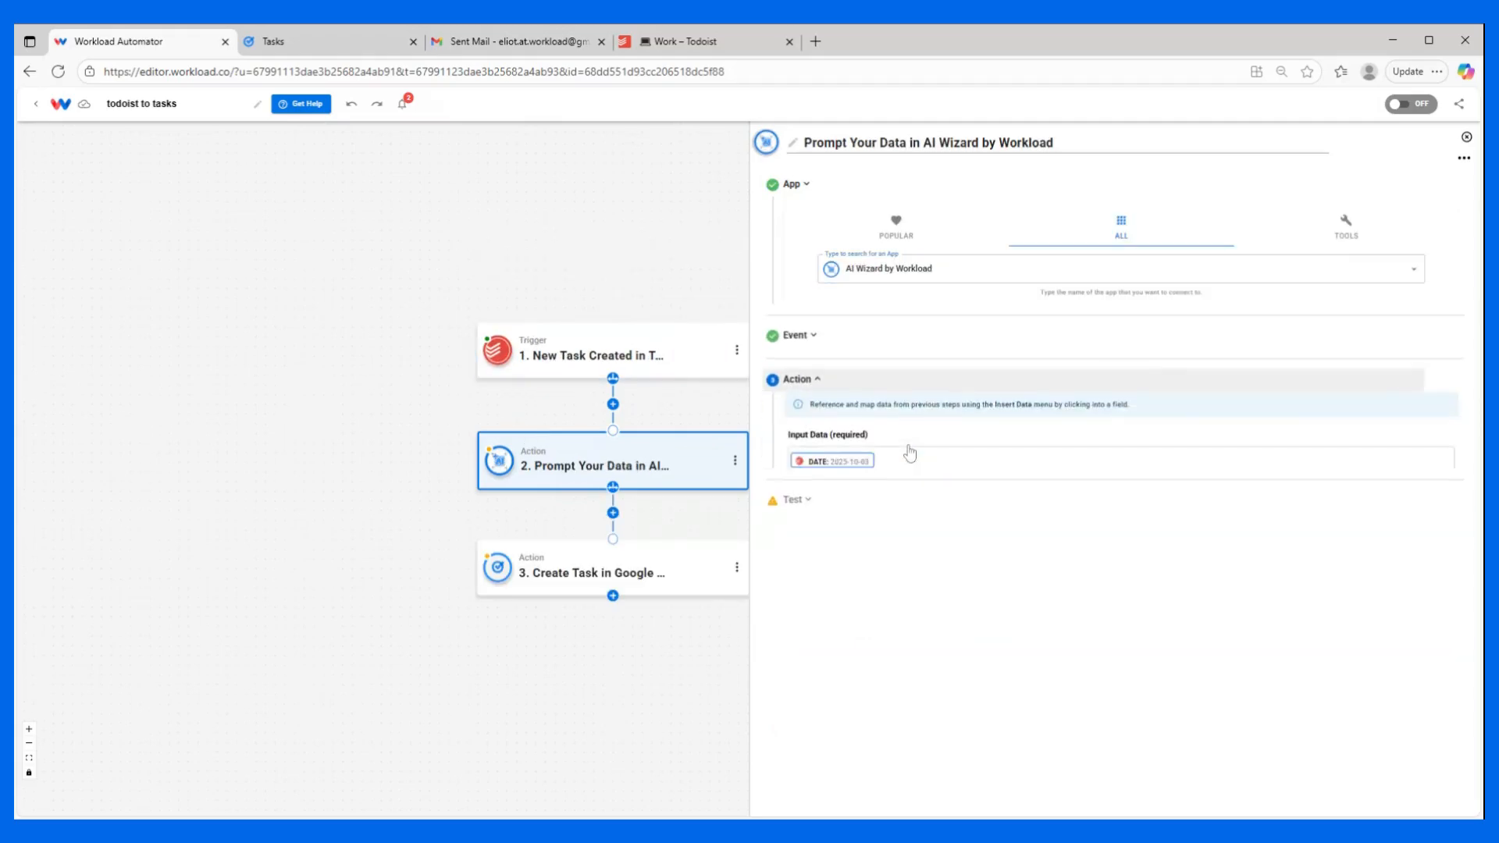
click(868, 425)
text(reformat to)
text(as a RFC 3339 timestamp: YYYY-MM-DDTHH:MM:SSZ)
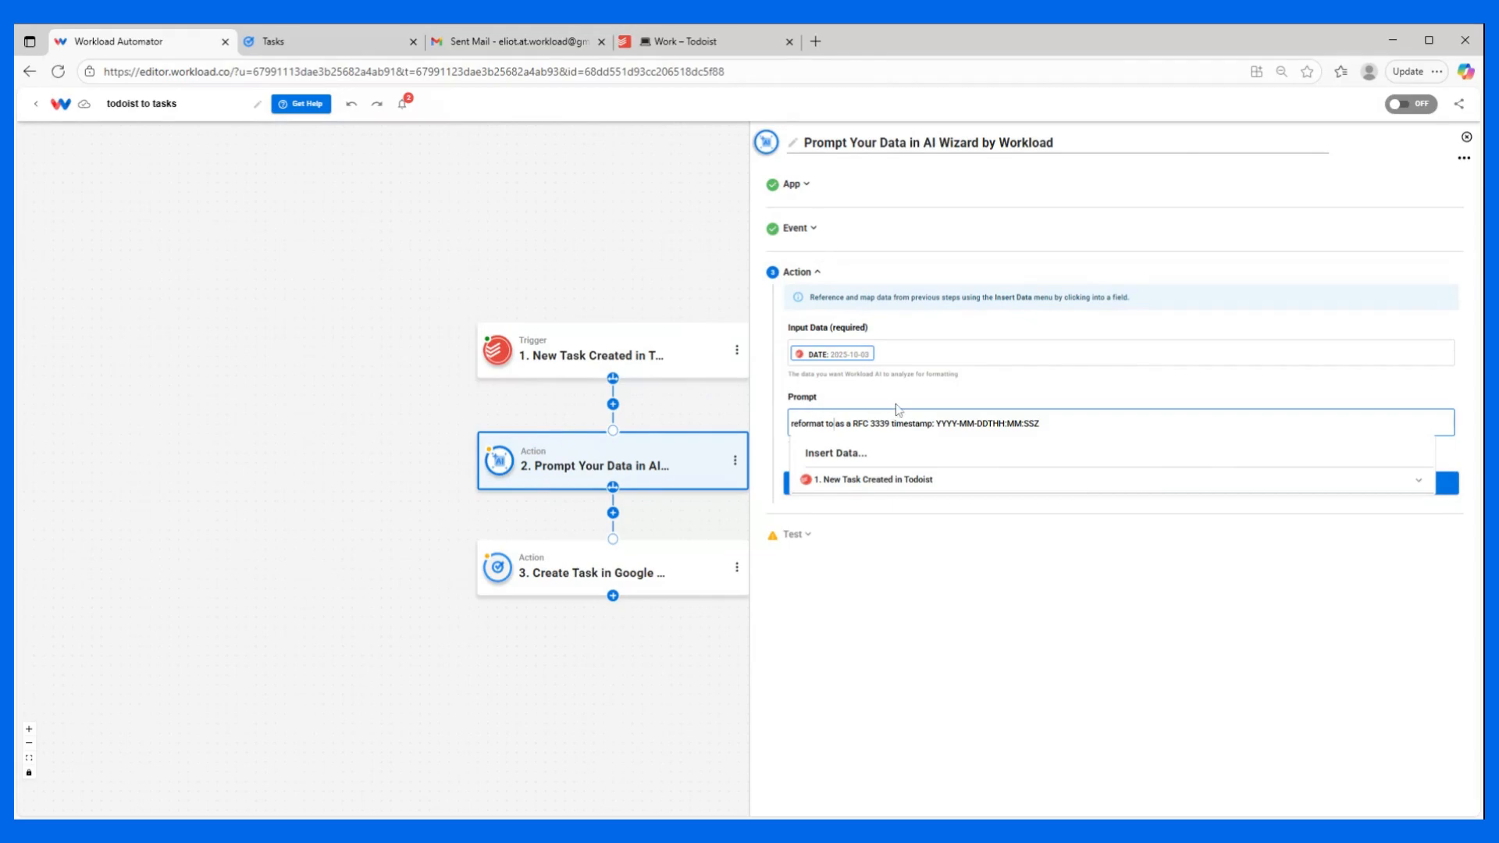
key(BackSpace)
key(BackSpace)
key(BackSpace)
click(1032, 394)
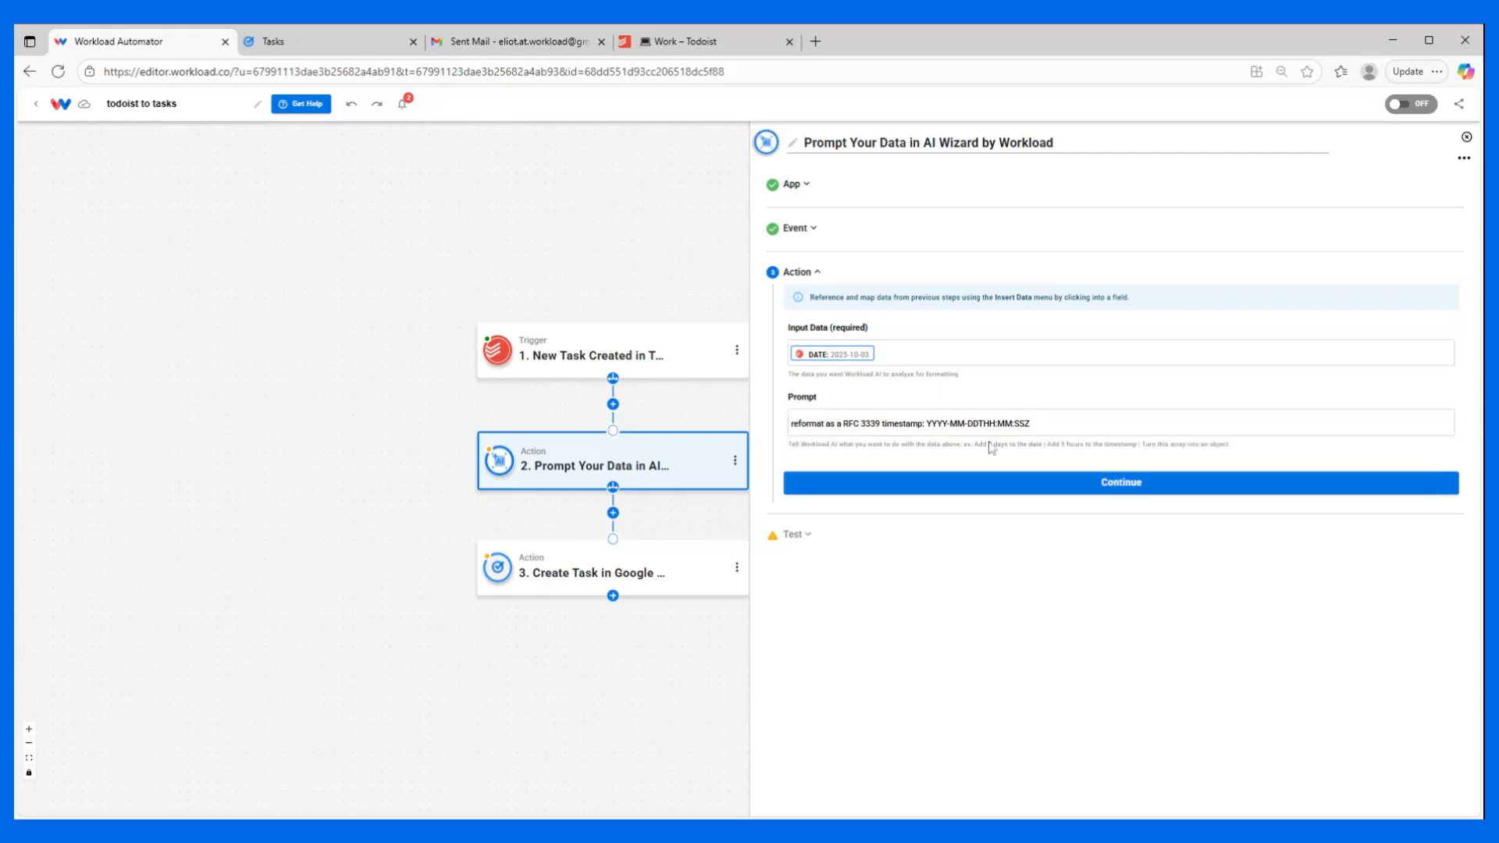
- Test the AI Wizard step with the sample due date and finish its setup
click(990, 480)
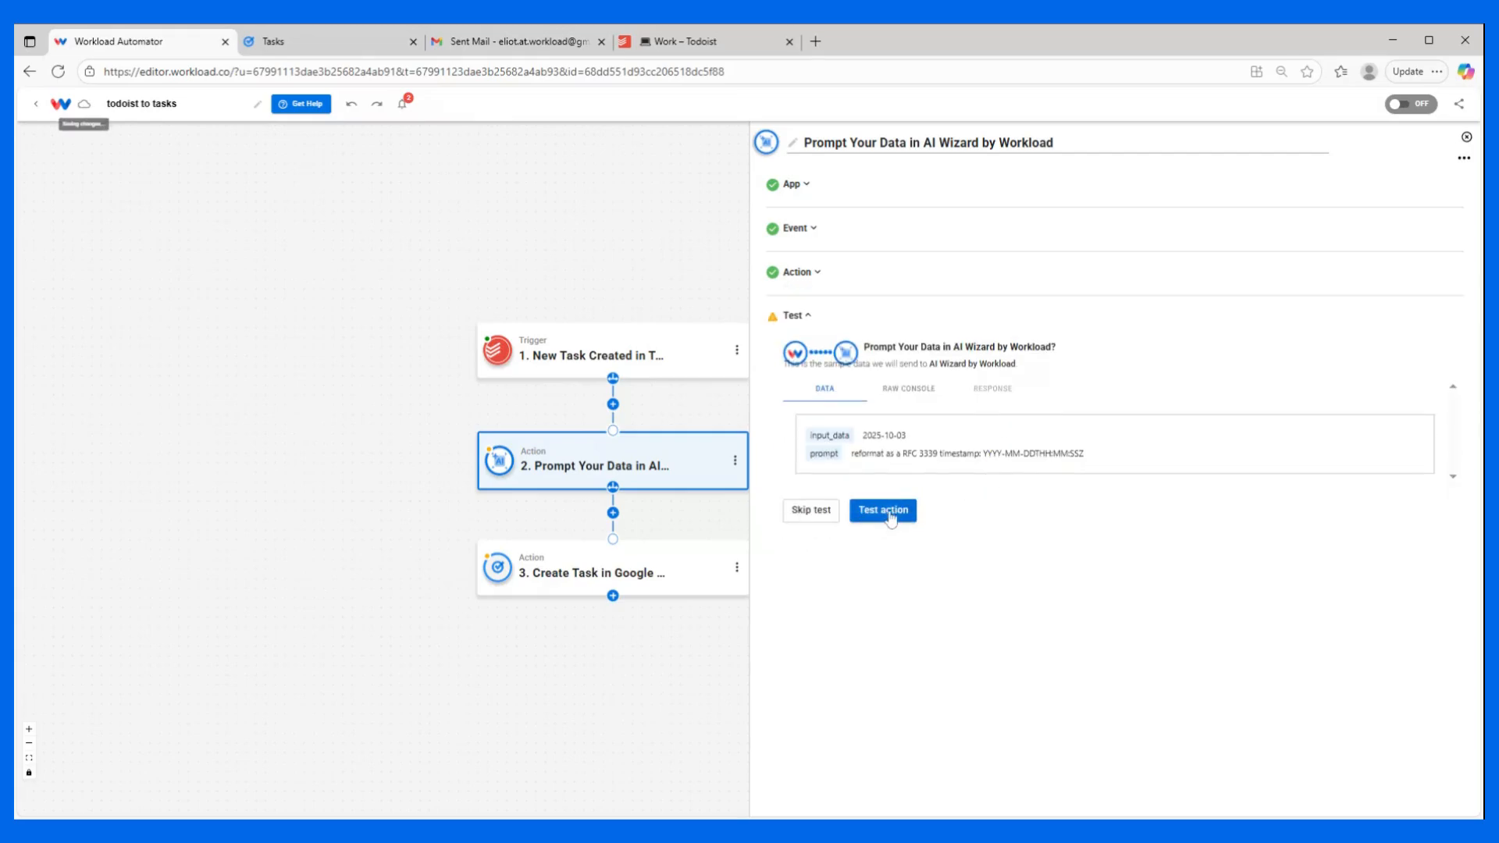
click(884, 511)
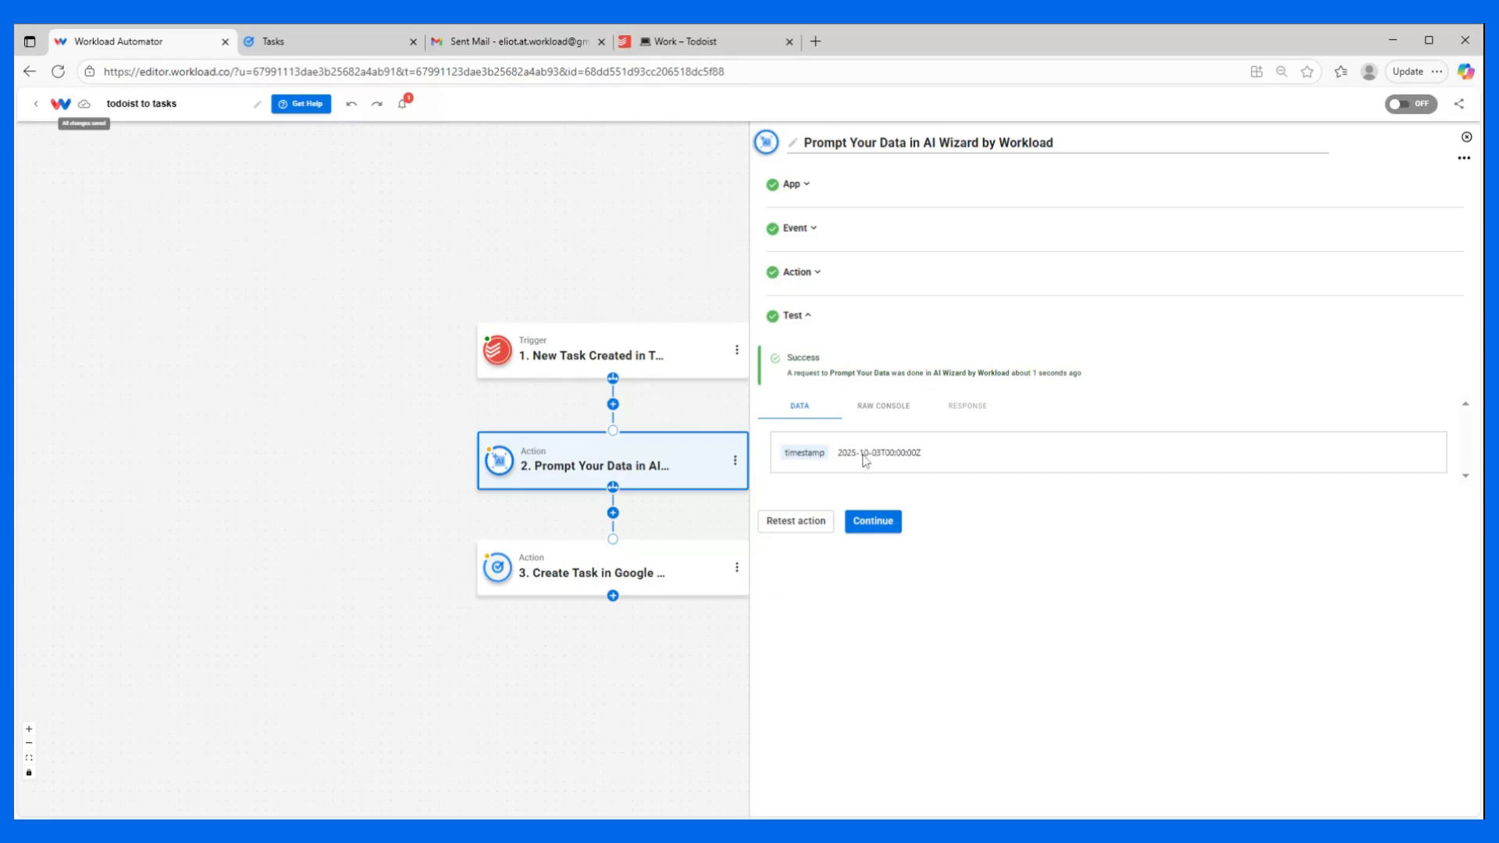
click(875, 522)
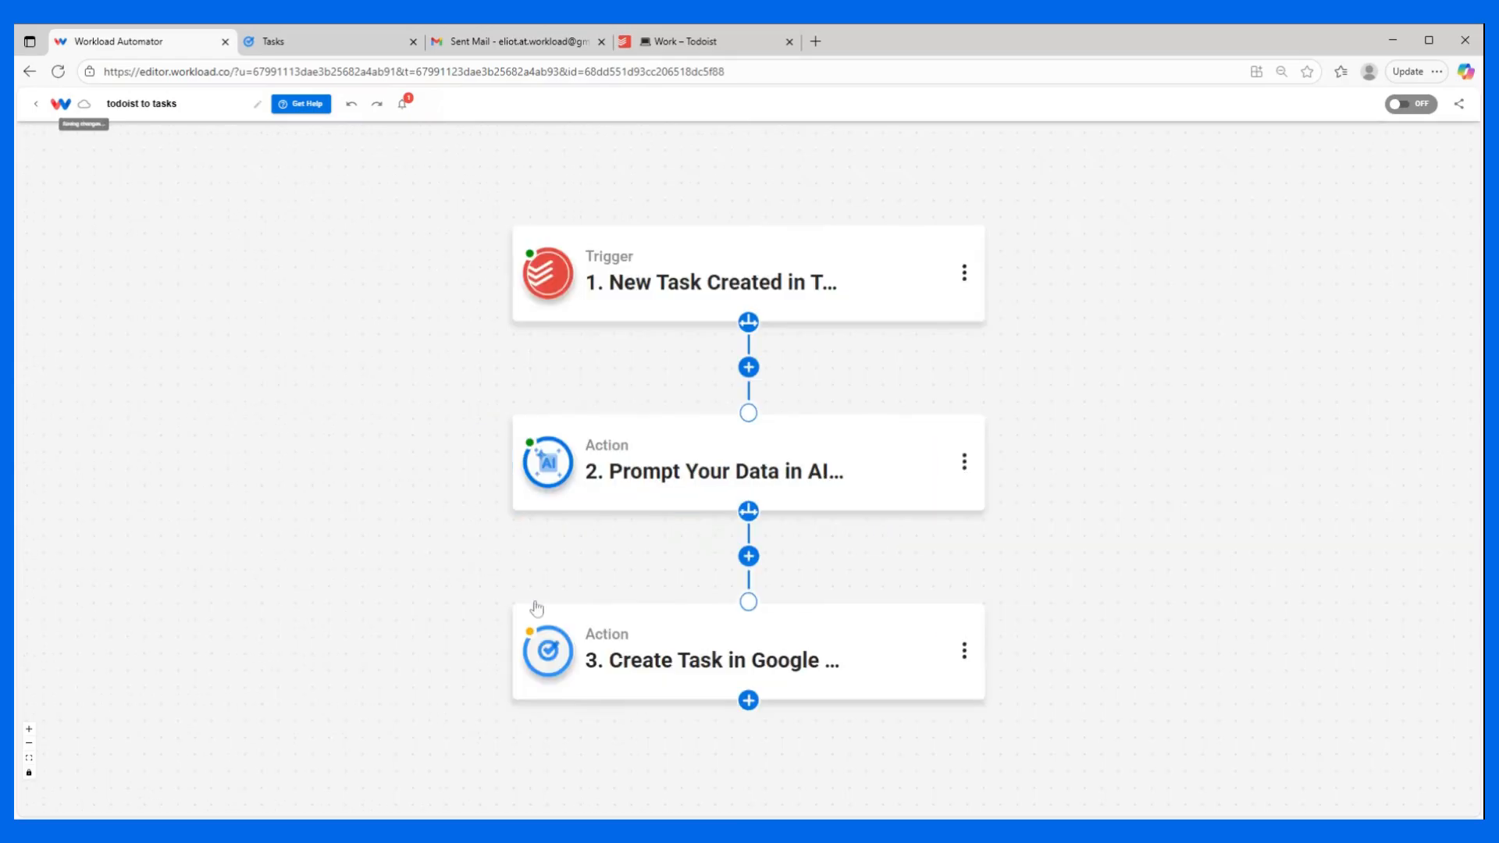
- Map the Google Tasks action's Due to the timestamp output of the AI Wizard step
click(632, 646)
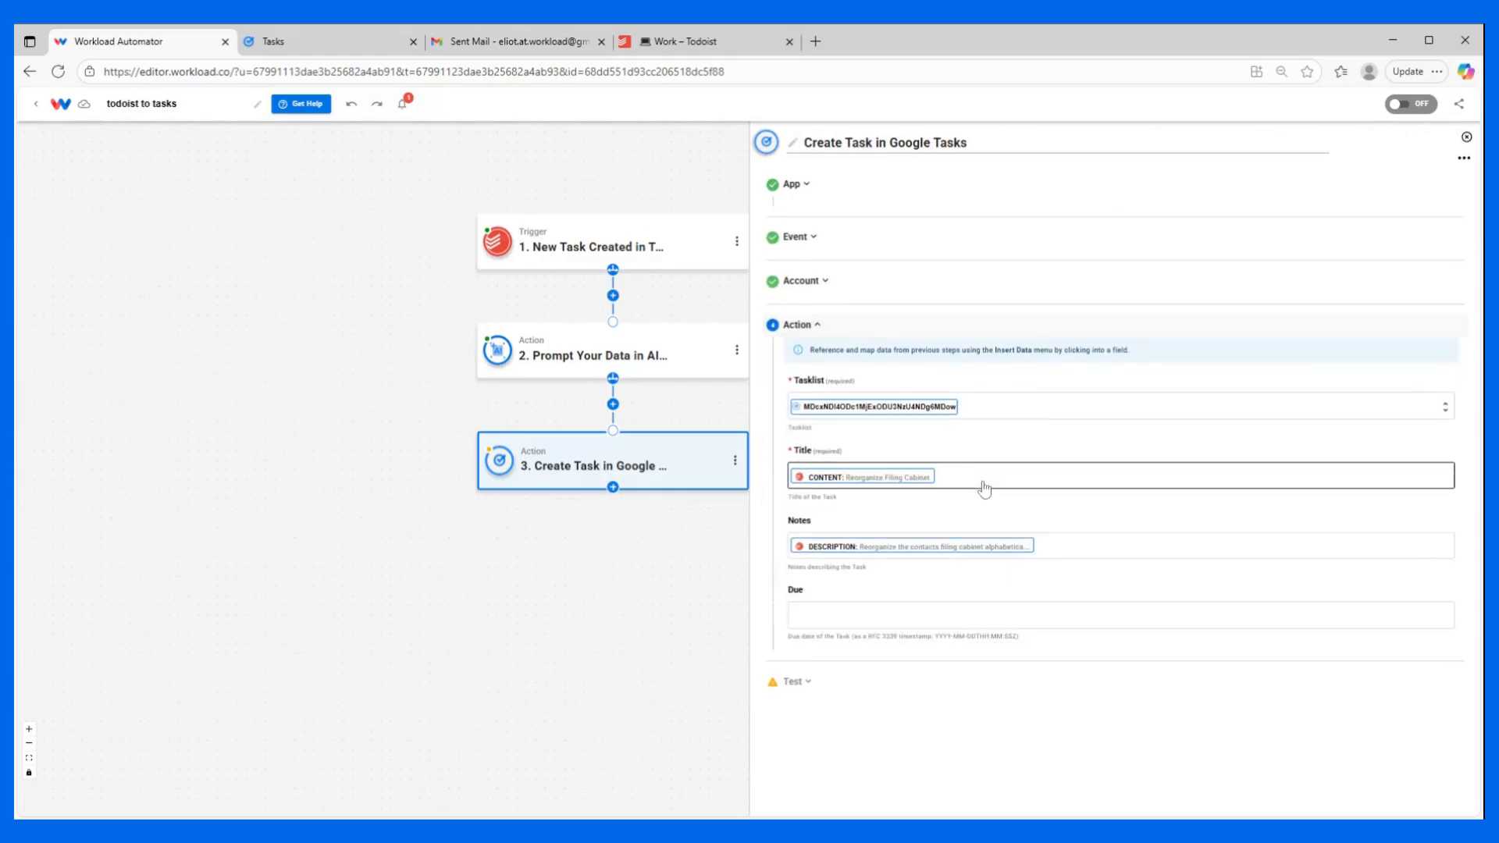
click(818, 601)
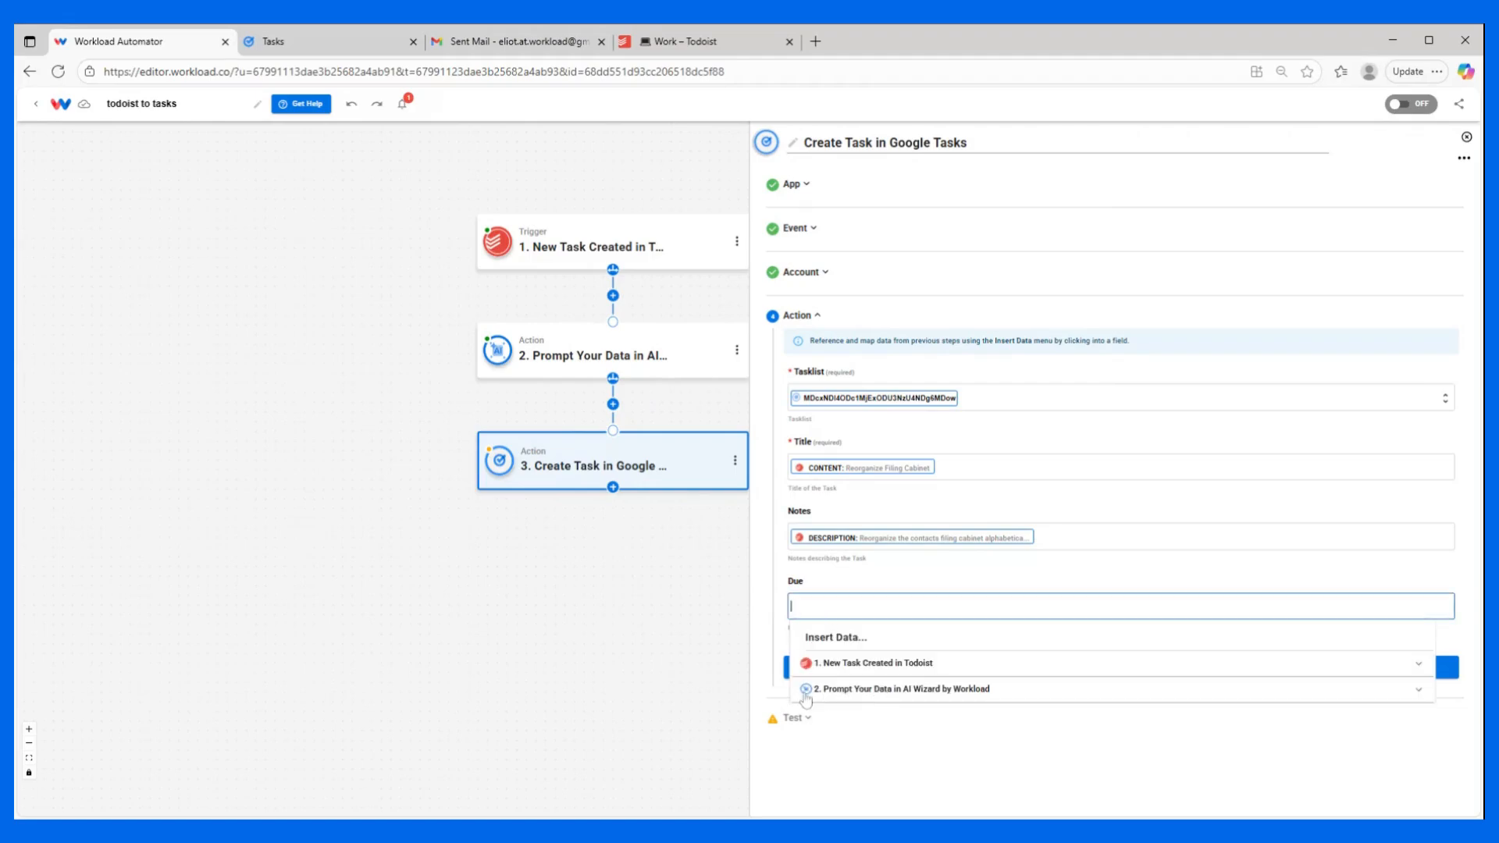
click(878, 695)
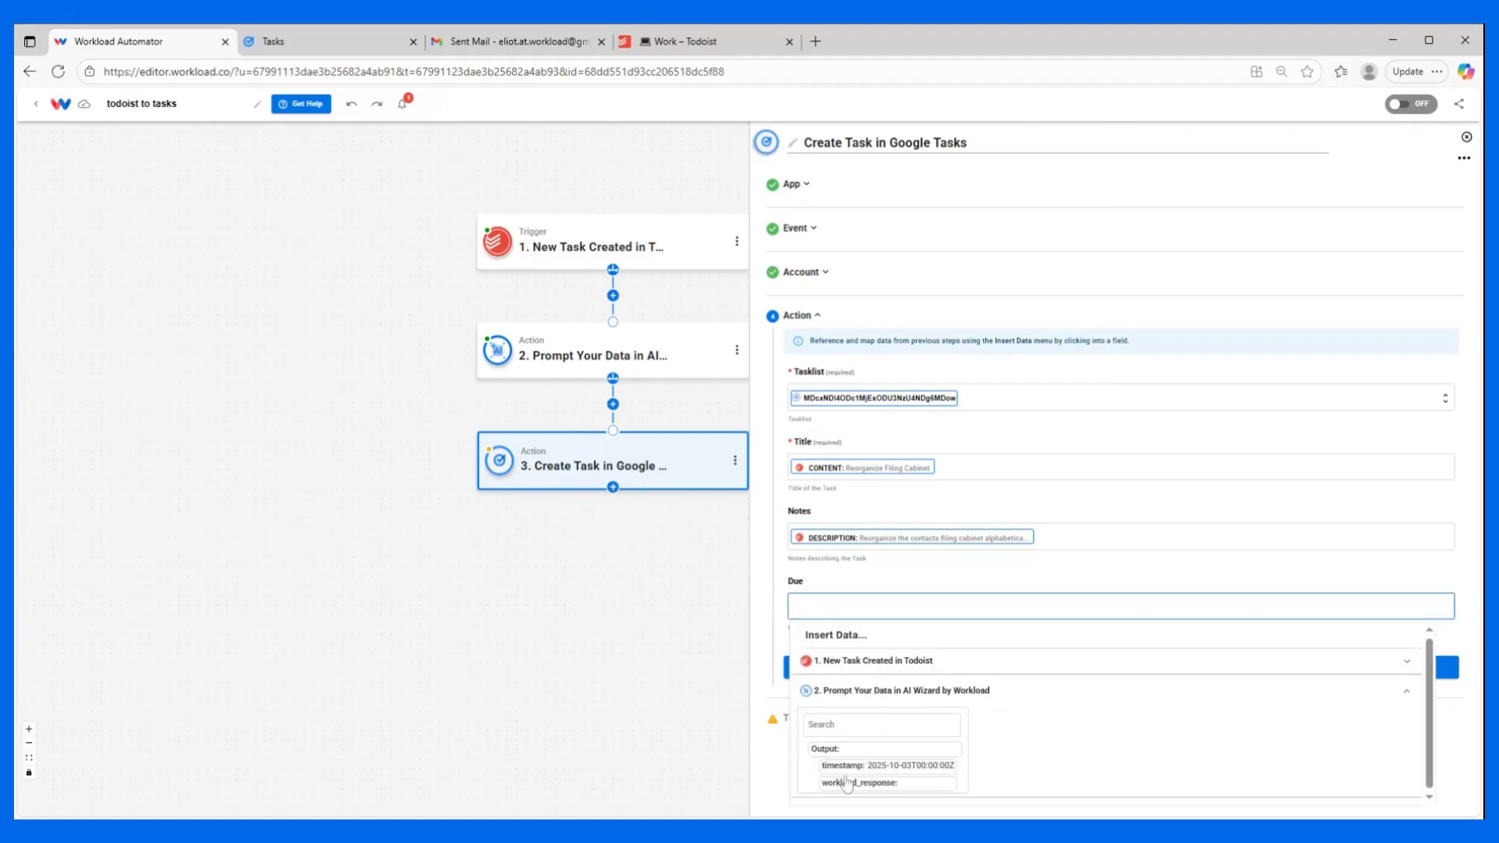
click(836, 773)
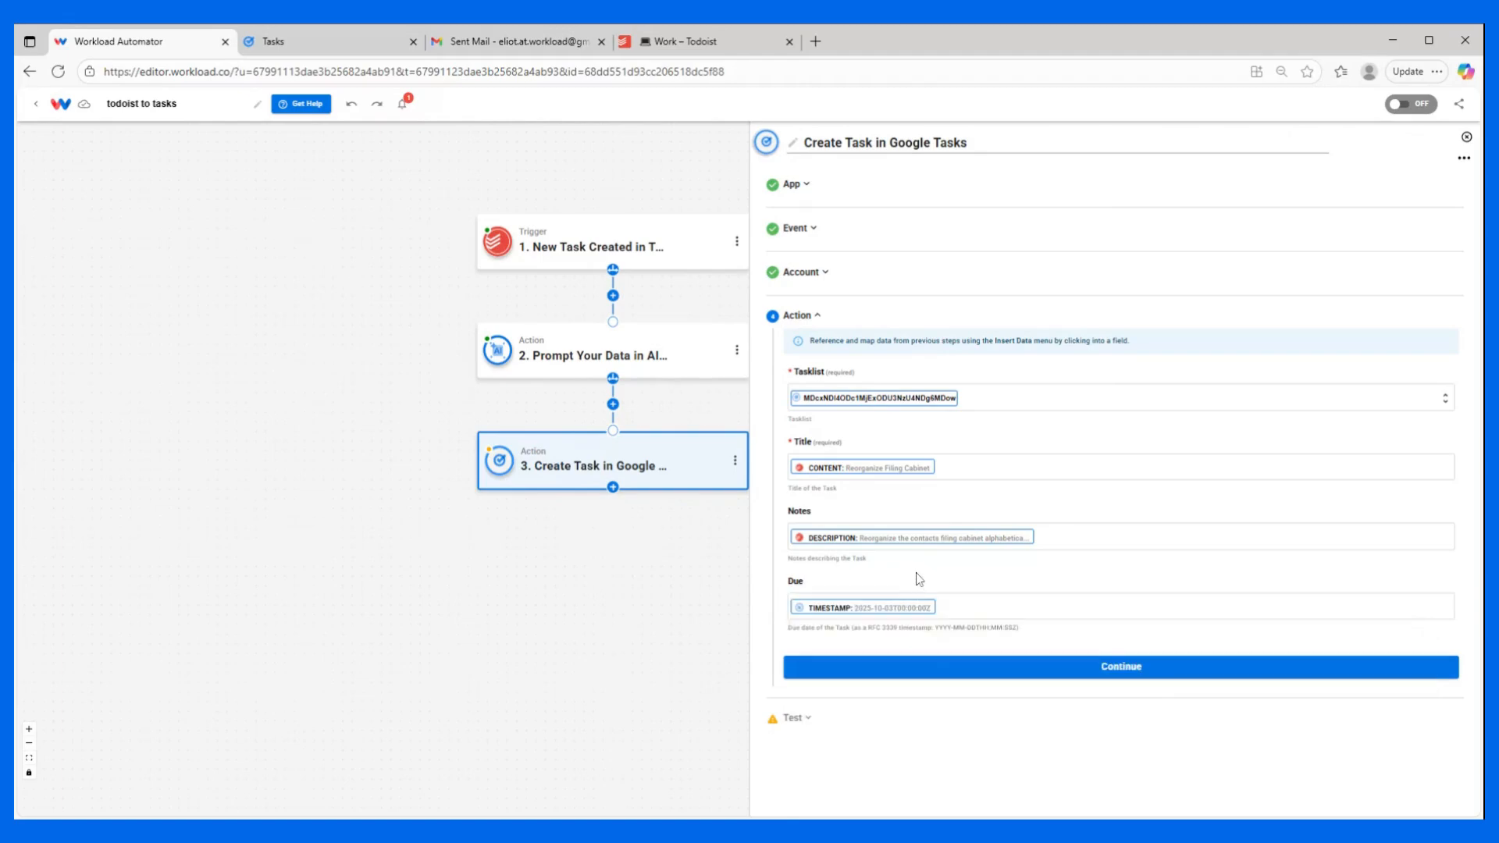
- Test the Google Tasks action, finish its setup, and check the created task in Google Tasks
click(945, 671)
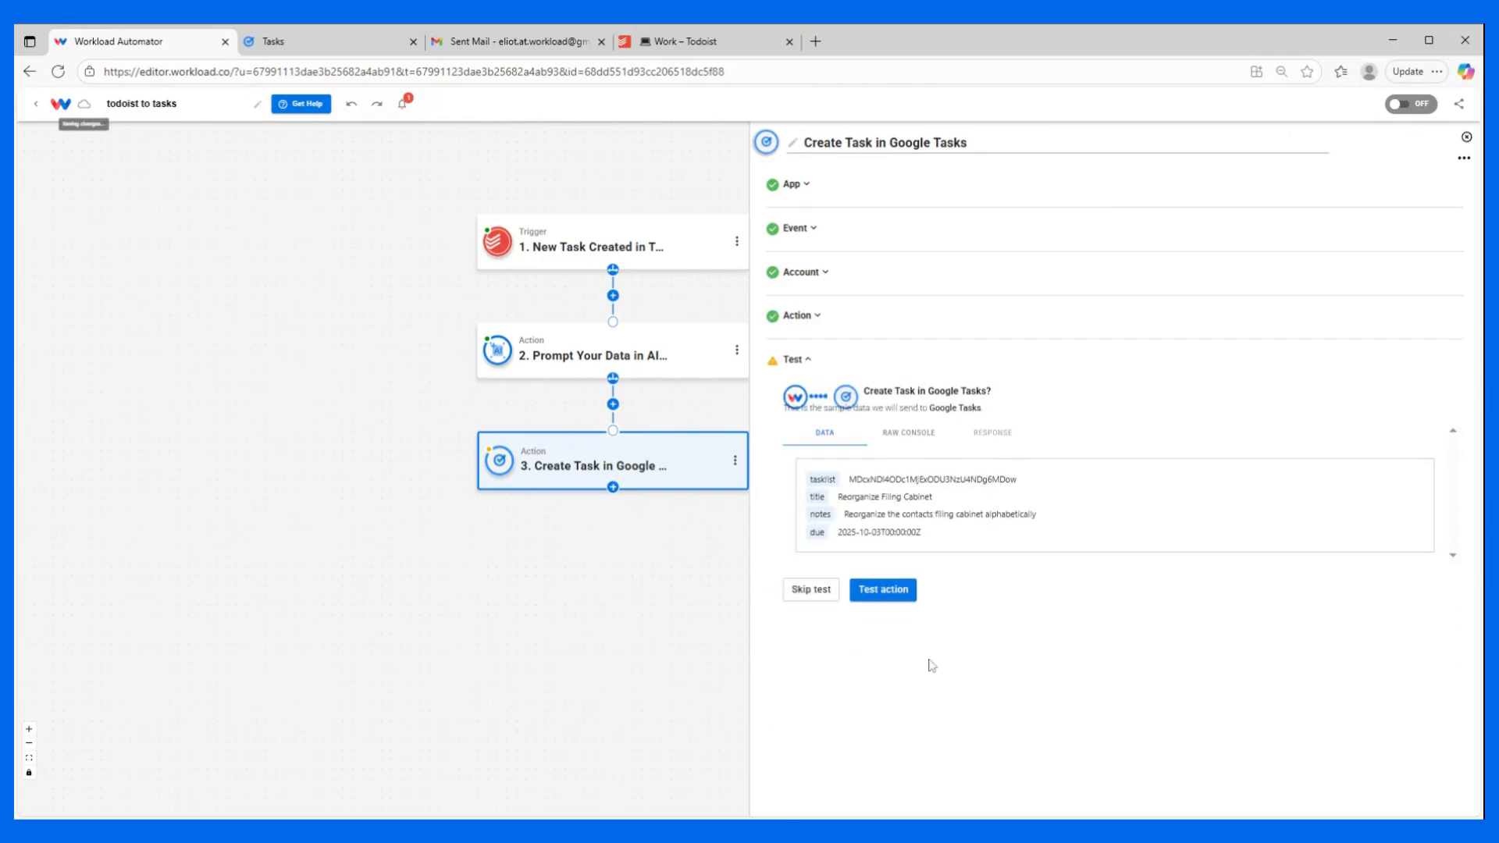
click(901, 596)
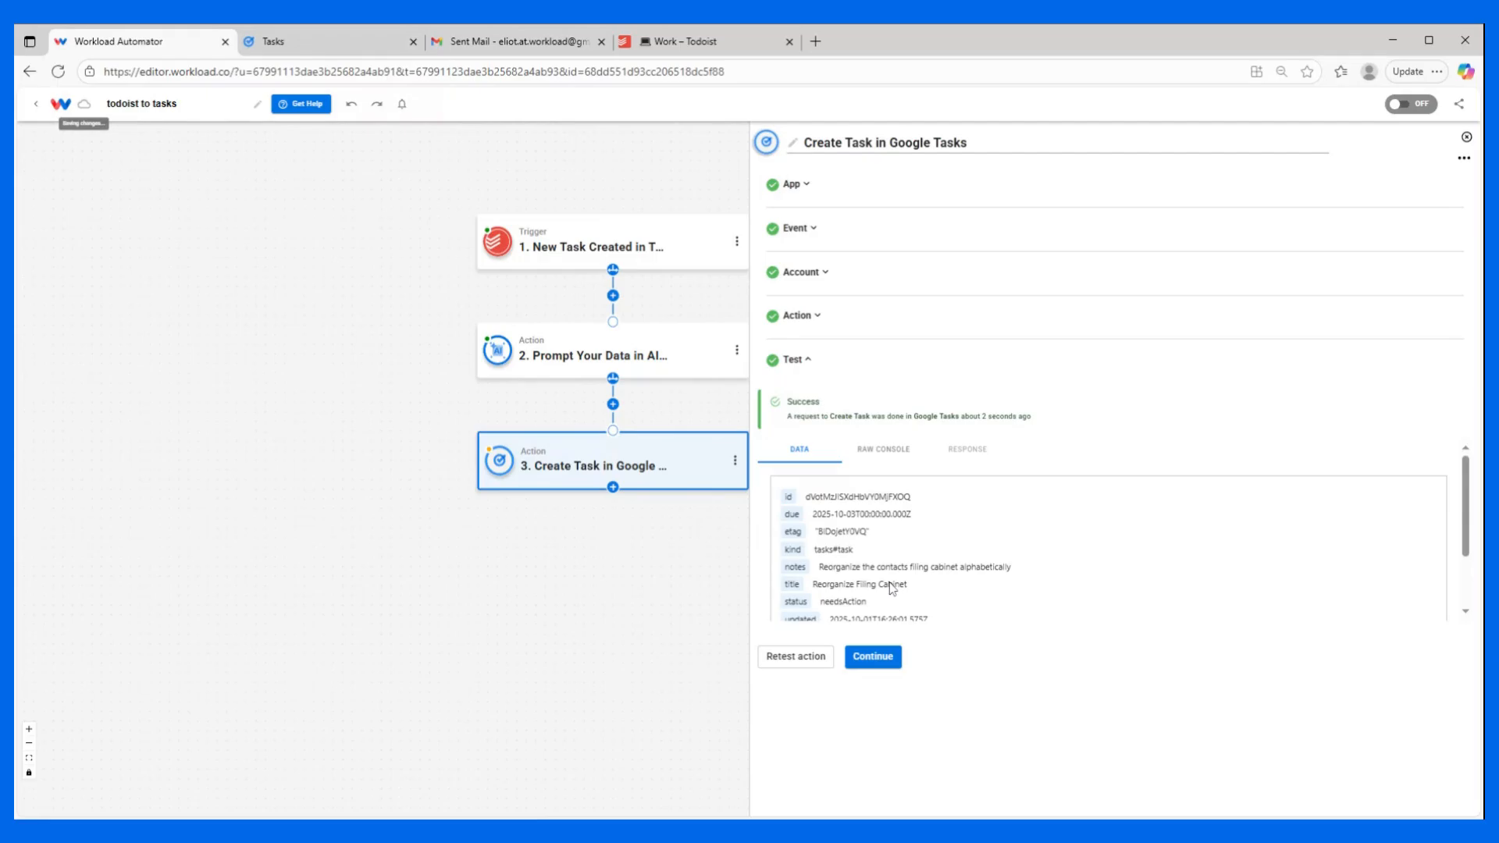
scroll(889, 568, down, 3)
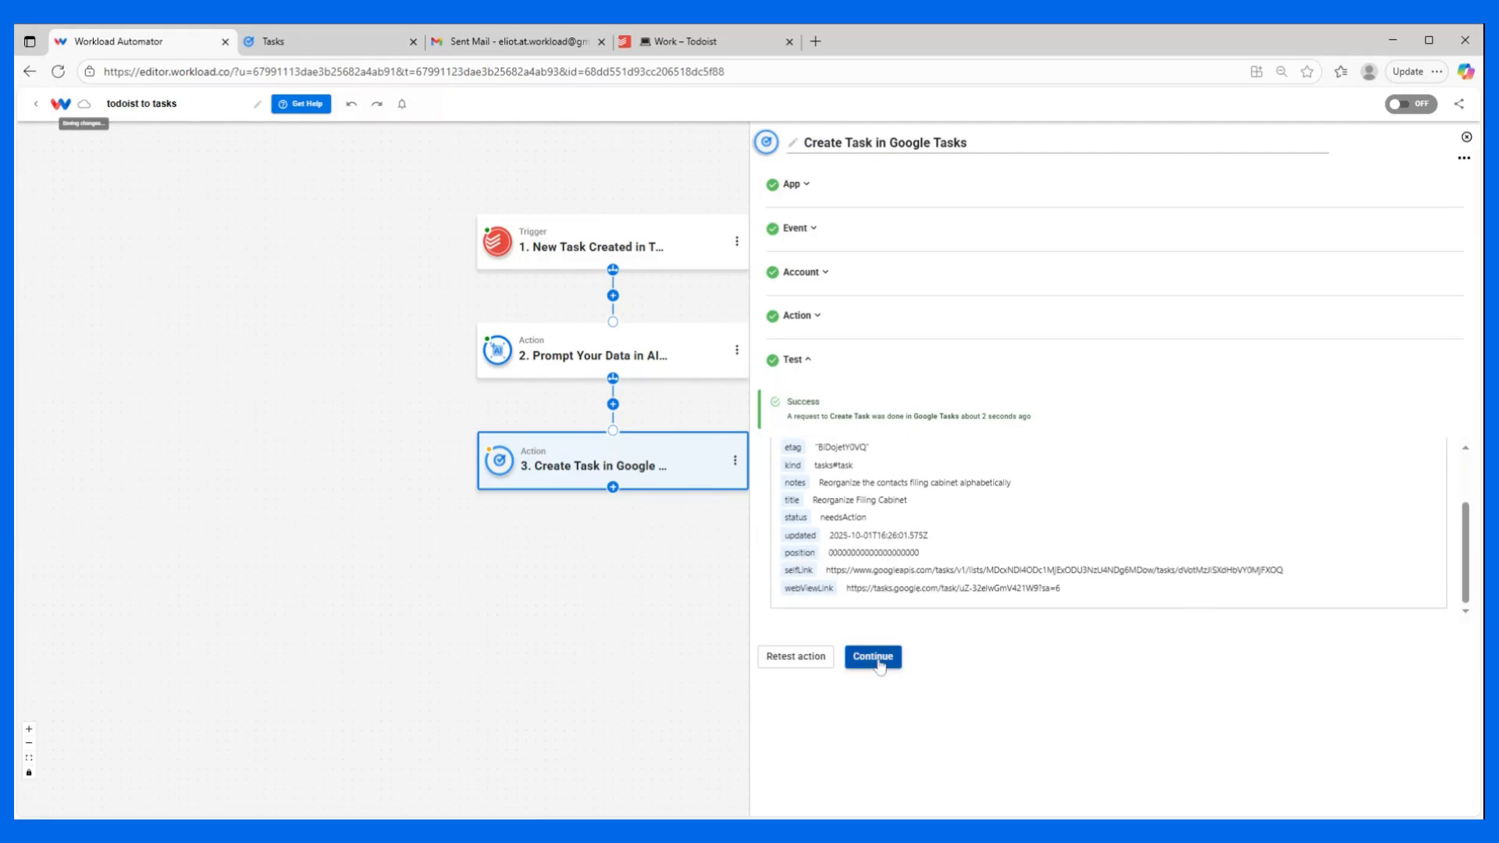
click(875, 657)
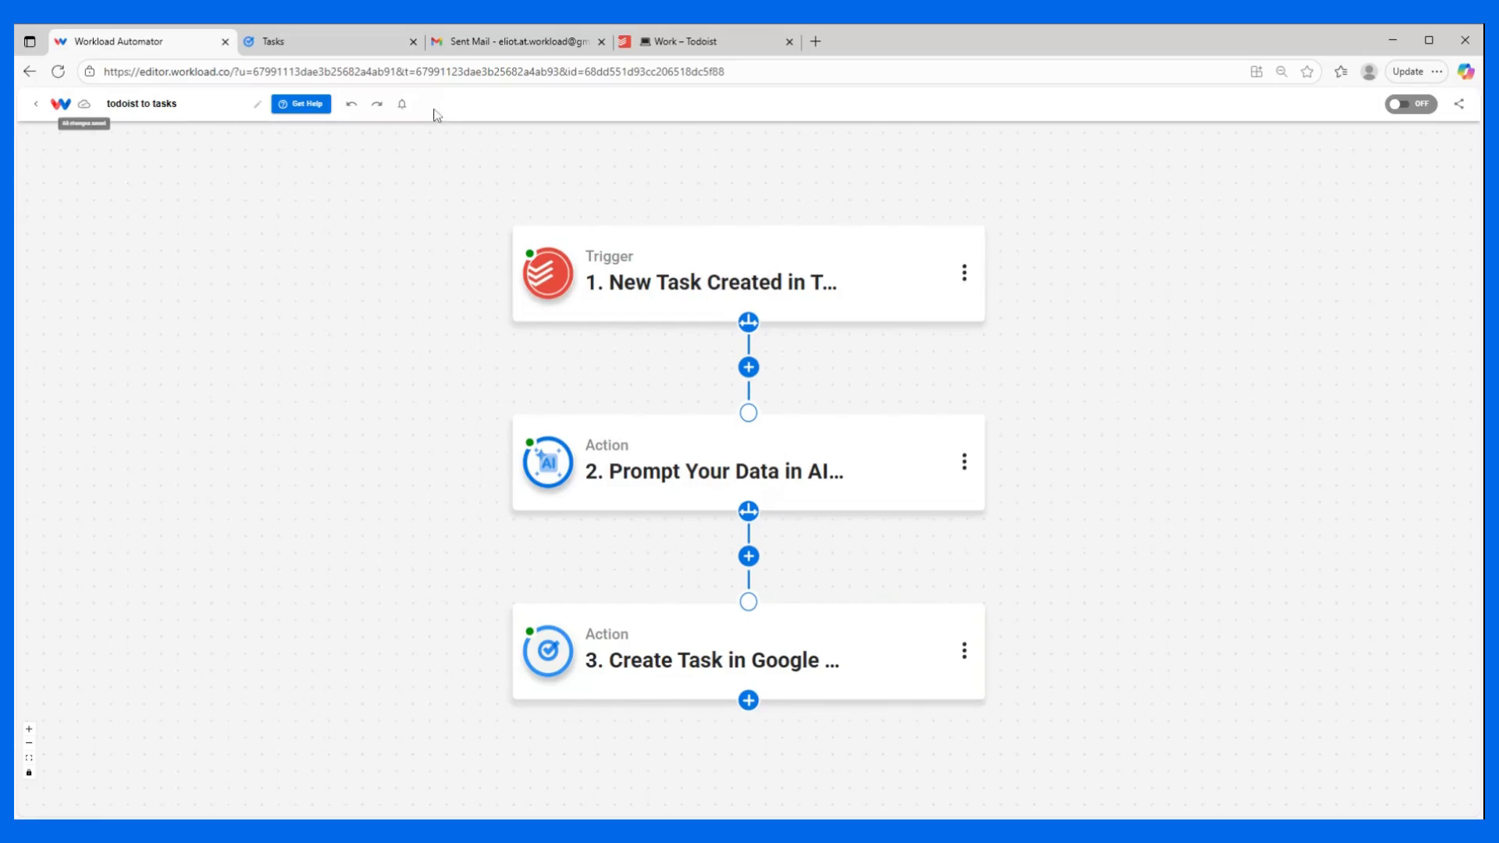
click(326, 43)
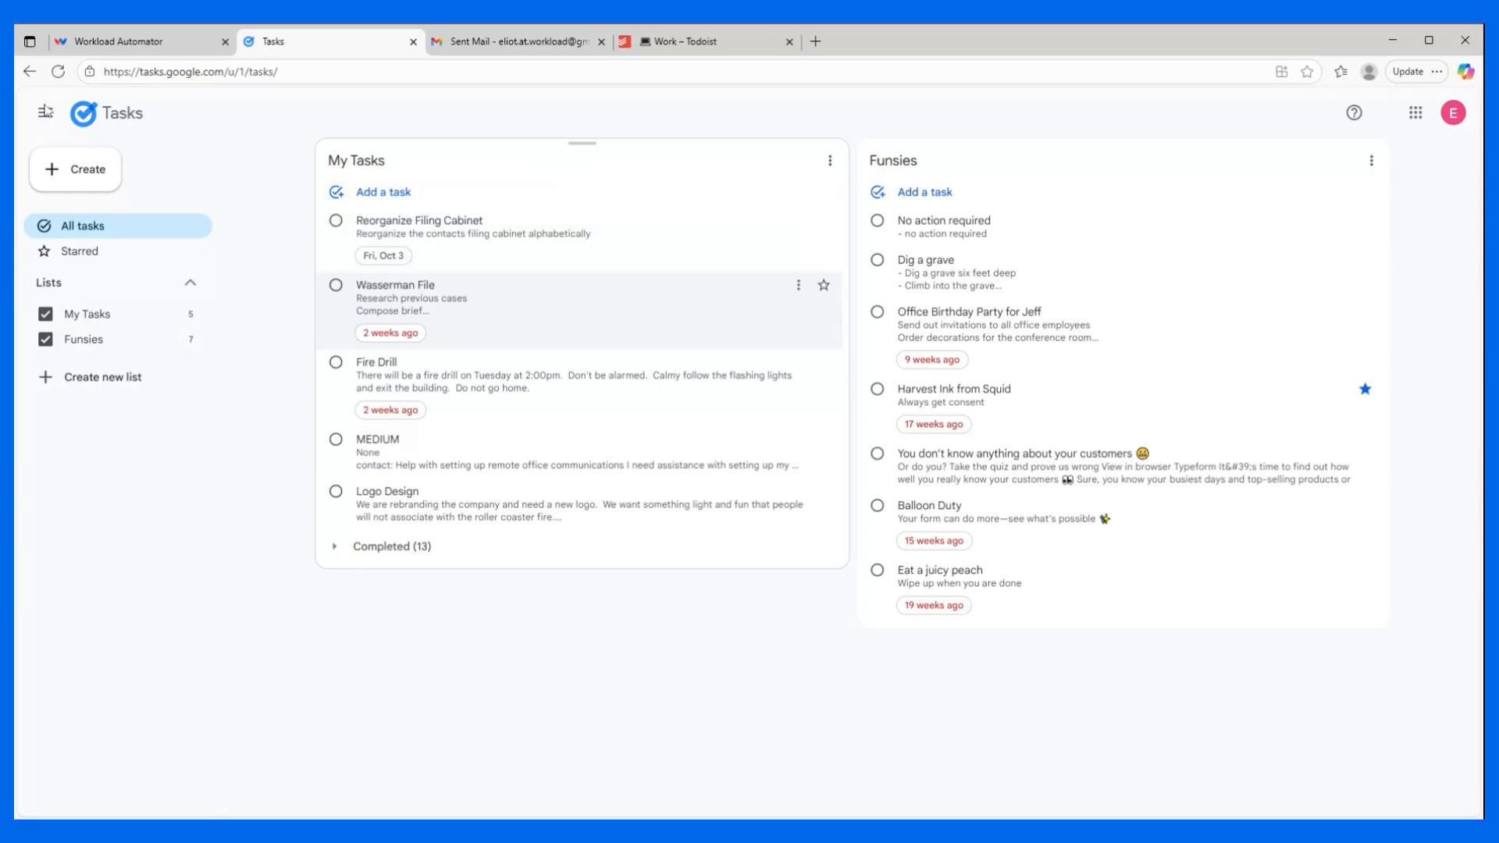
- Return to Workload and activate the "todoist to tasks" workflow
click(128, 49)
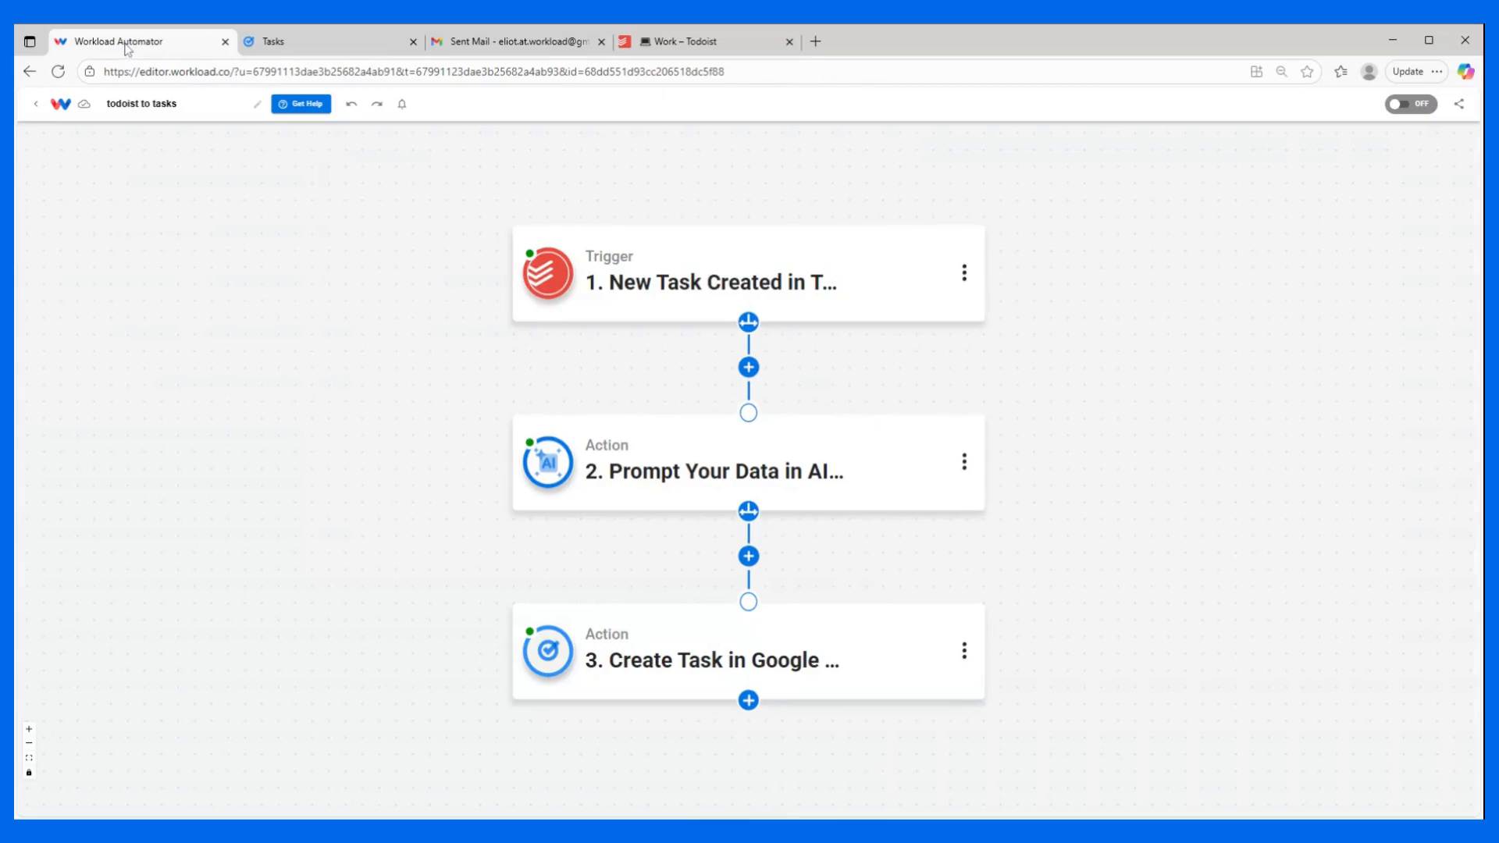
mouse_move(540, 263)
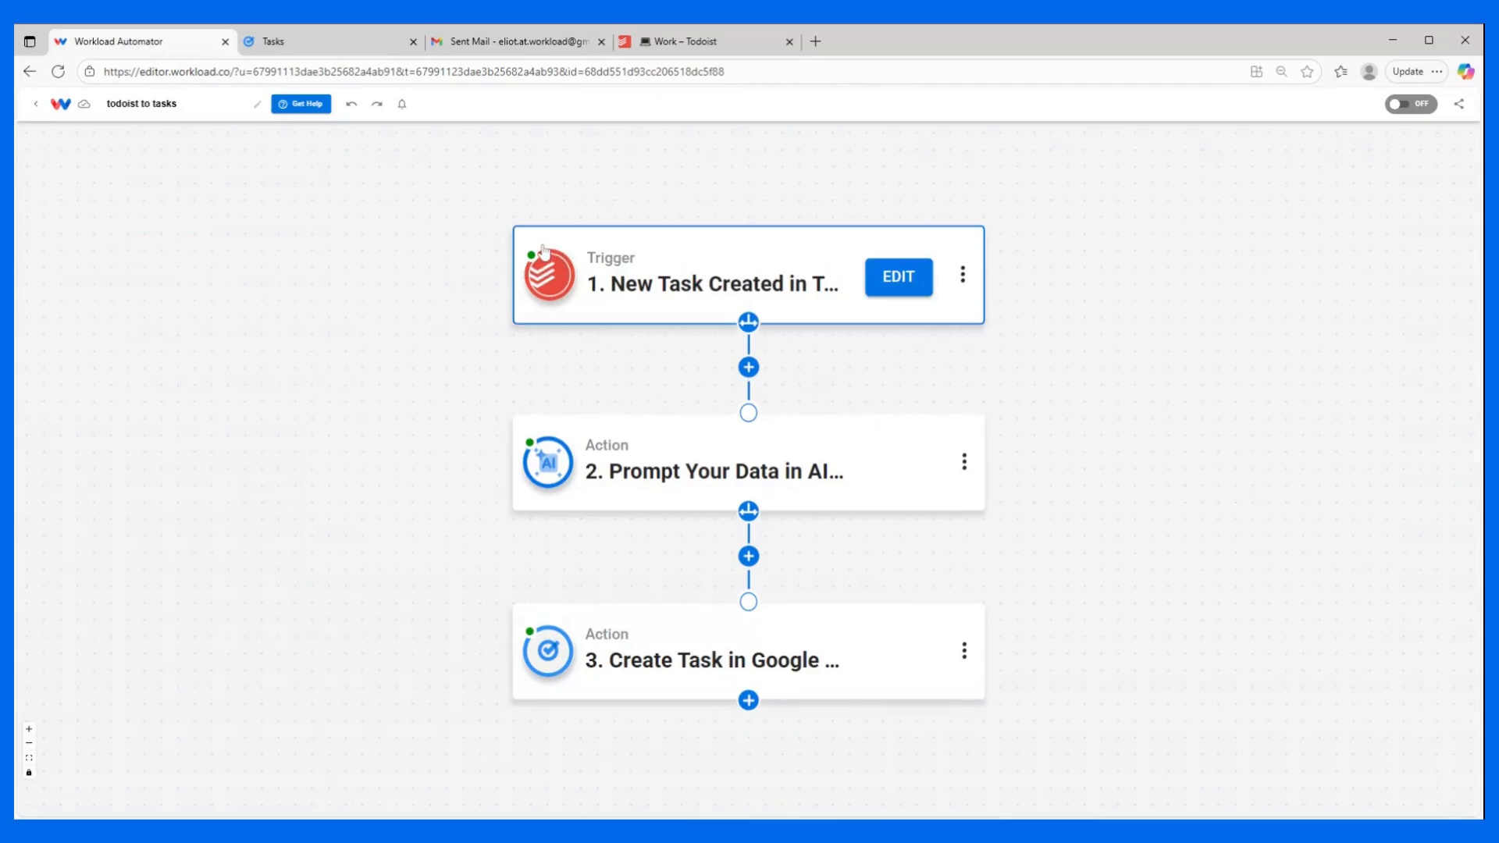
mouse_move(551, 662)
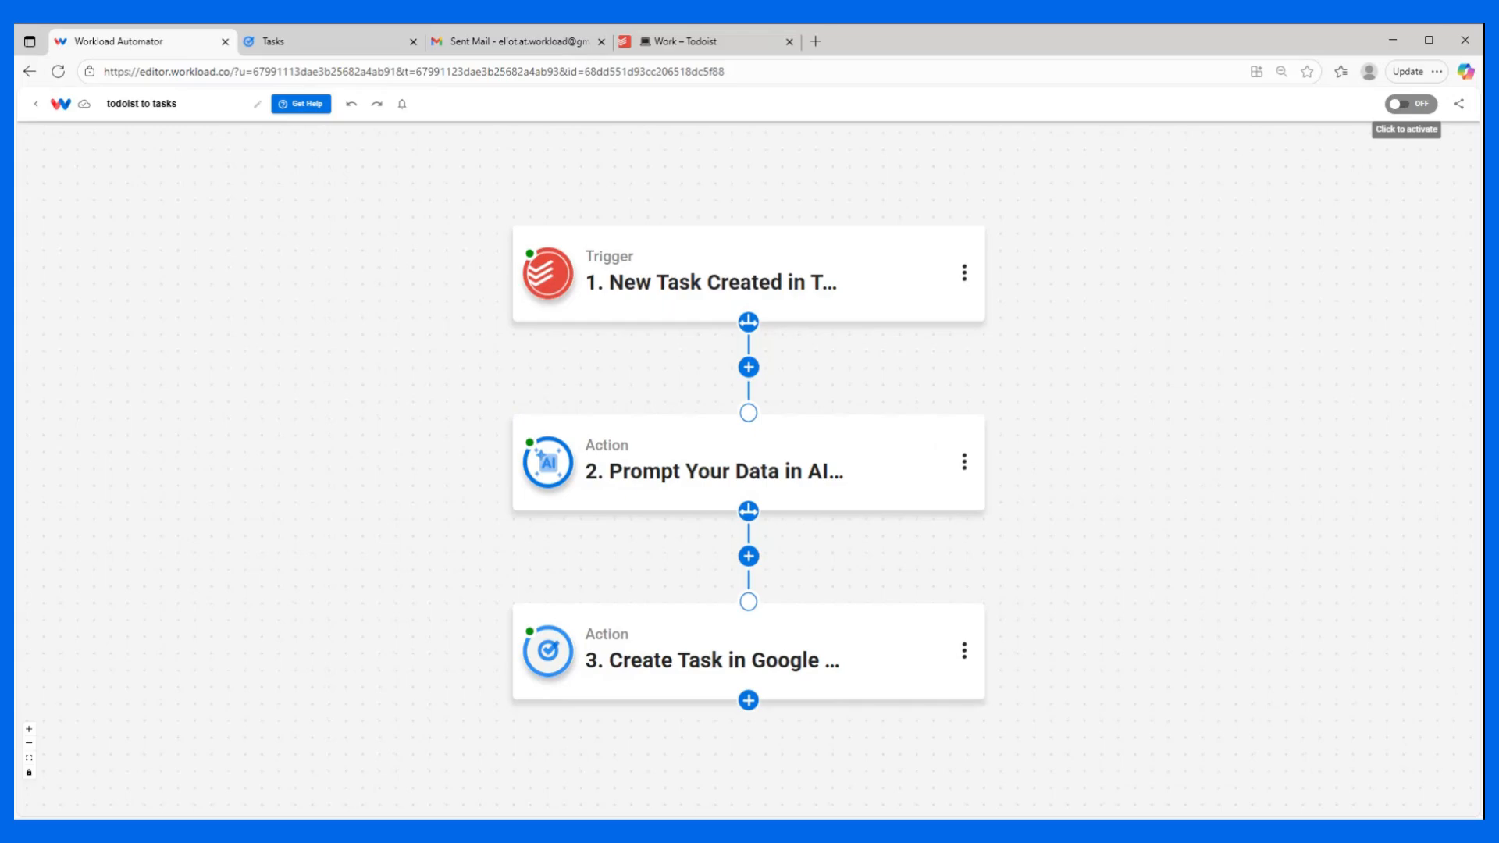
click(1408, 104)
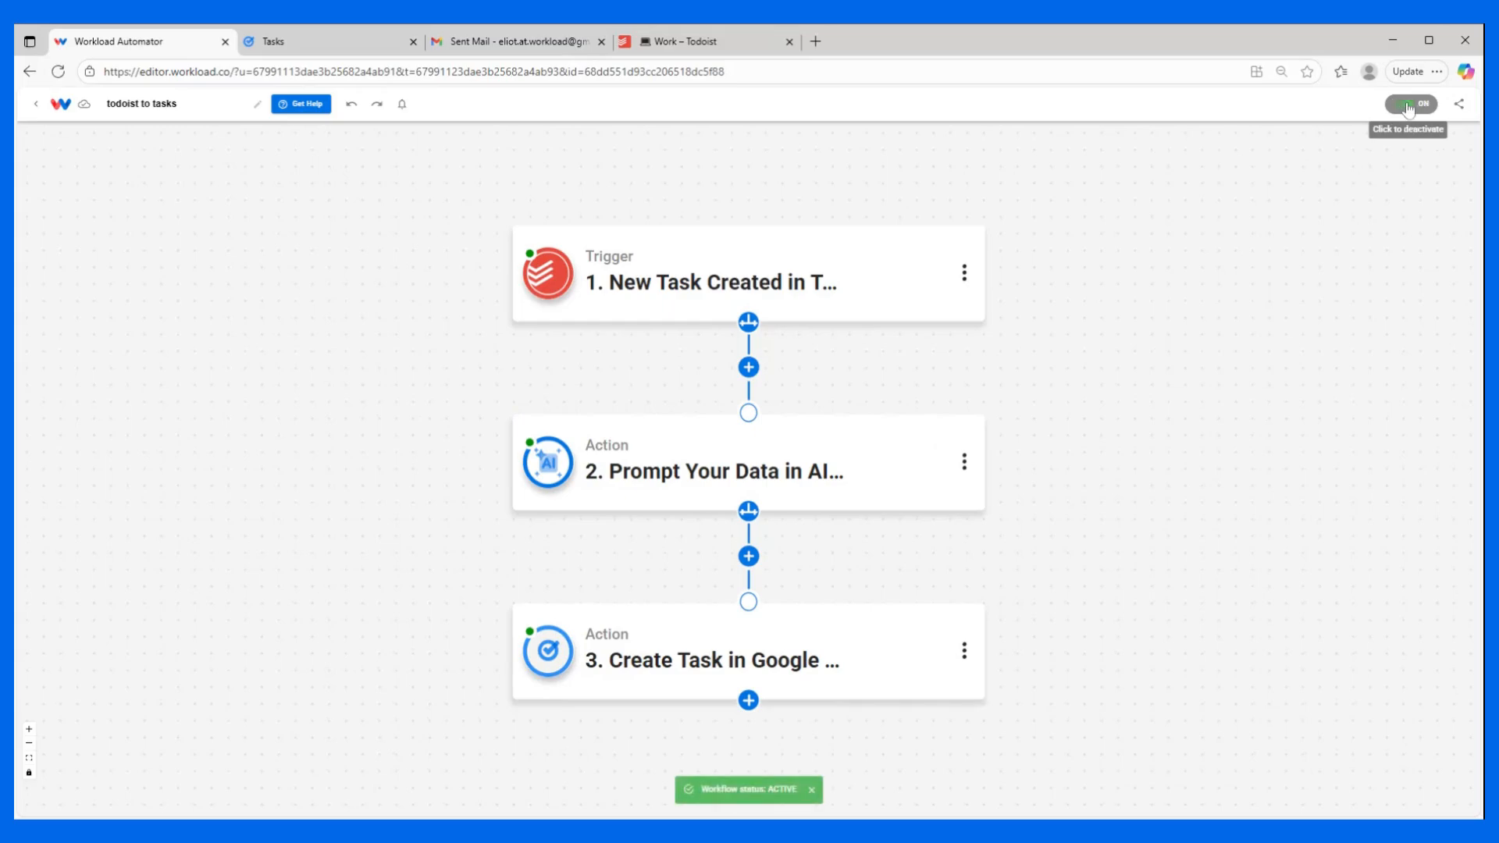